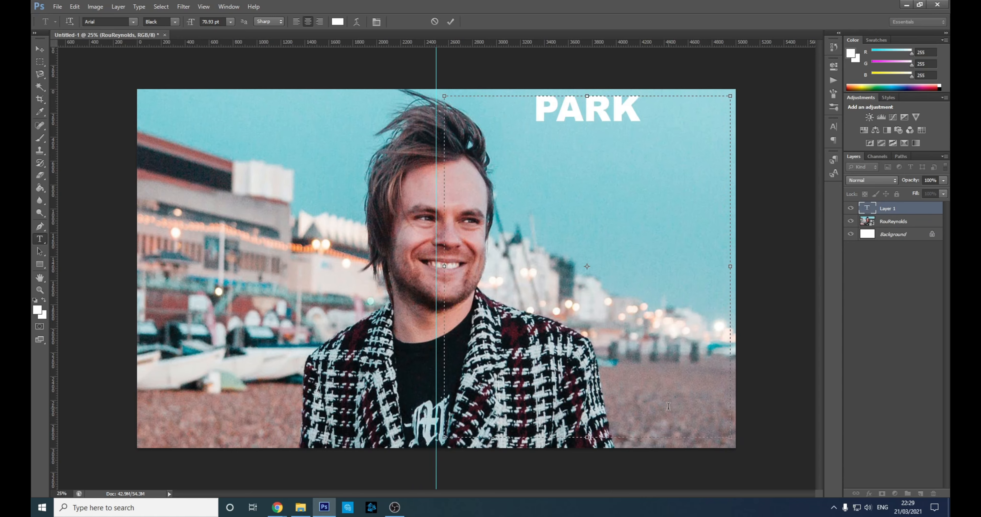
Step: Complete the centred text as "PARK YOUR CAR AND COME ON UP TO MY HOUSE WE'LL PLAN A REVOLUTION"
type("OME O")
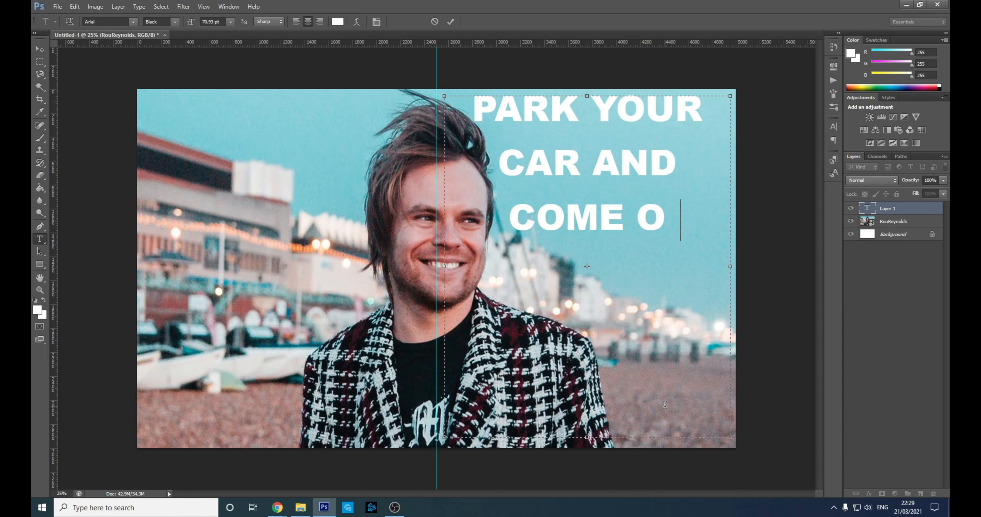
type("N UP TO MY HOUSE")
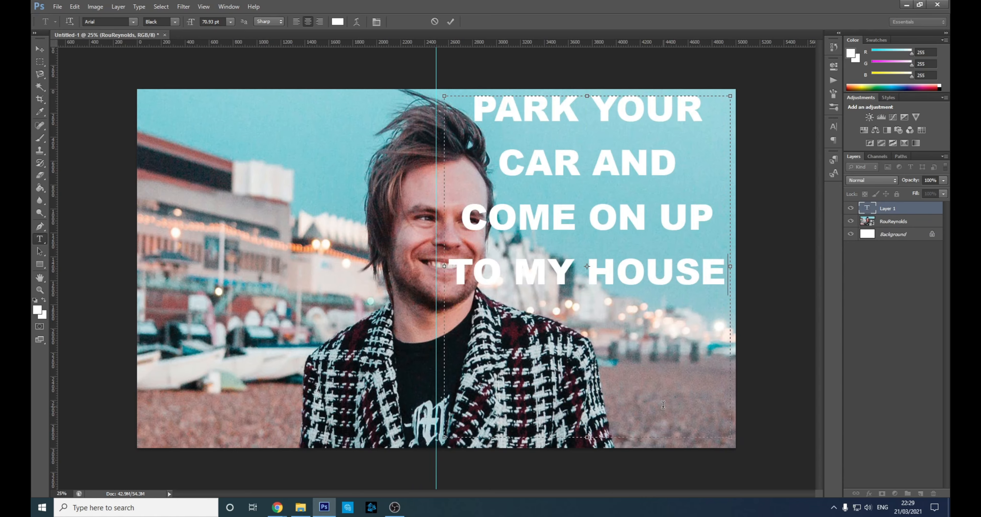
type(" WE'LL P")
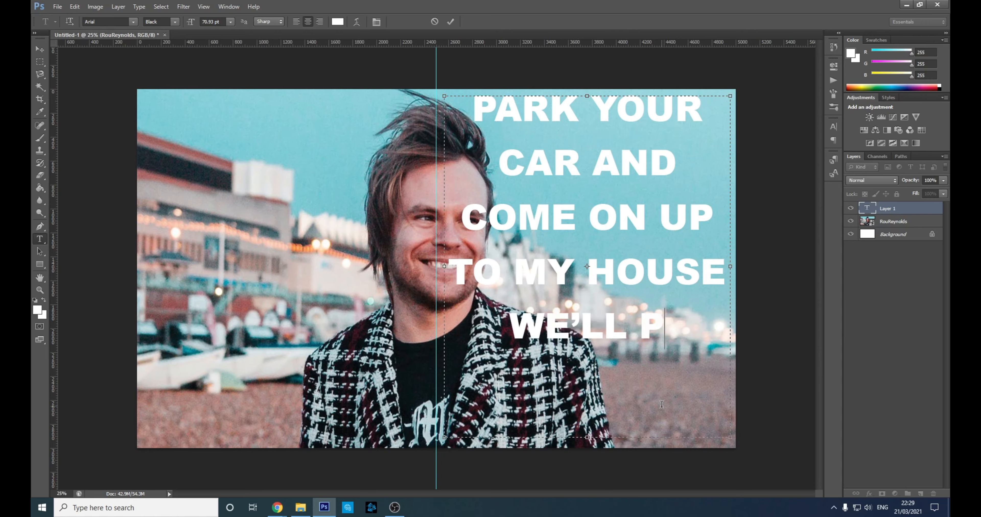
type("LAN A REVOLUTION")
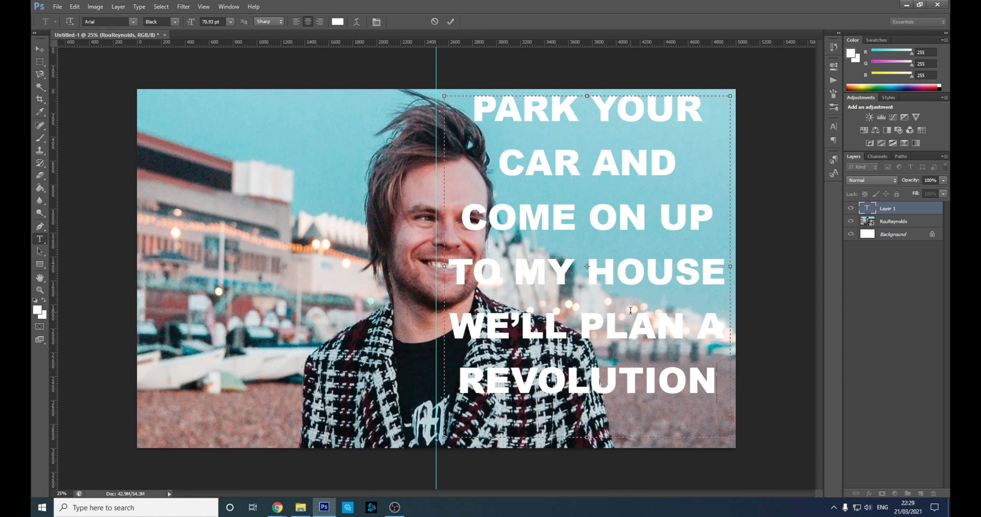
left_click_drag(717, 379, 283, 11)
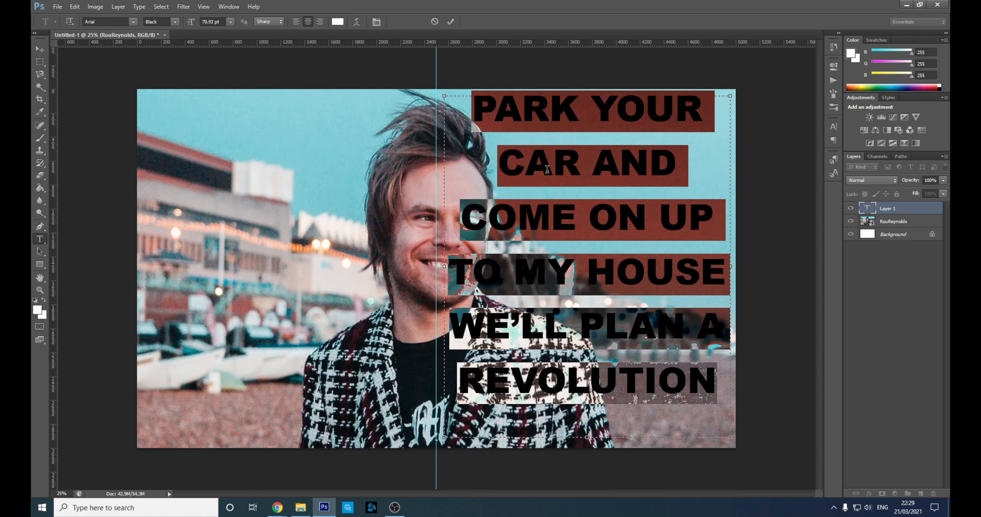
left_click(619, 166)
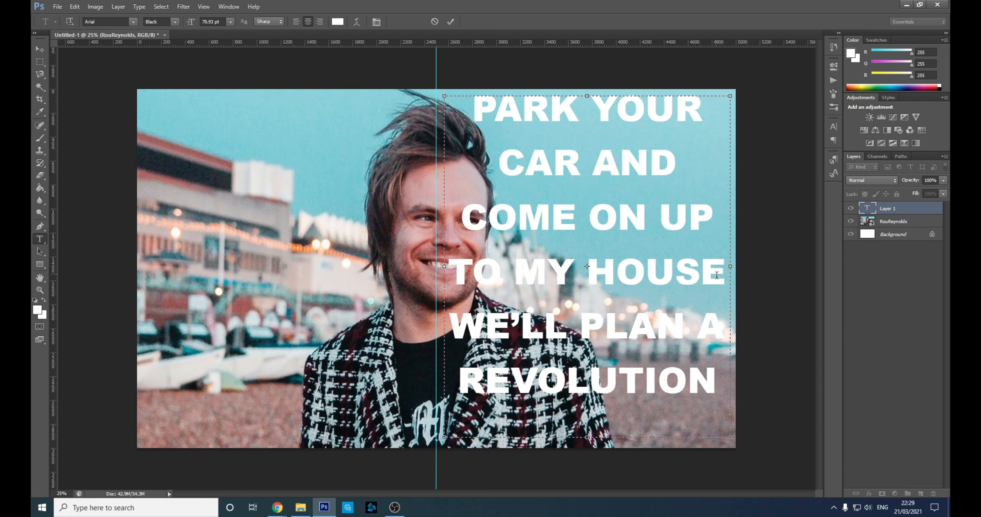
key("ctrl+a")
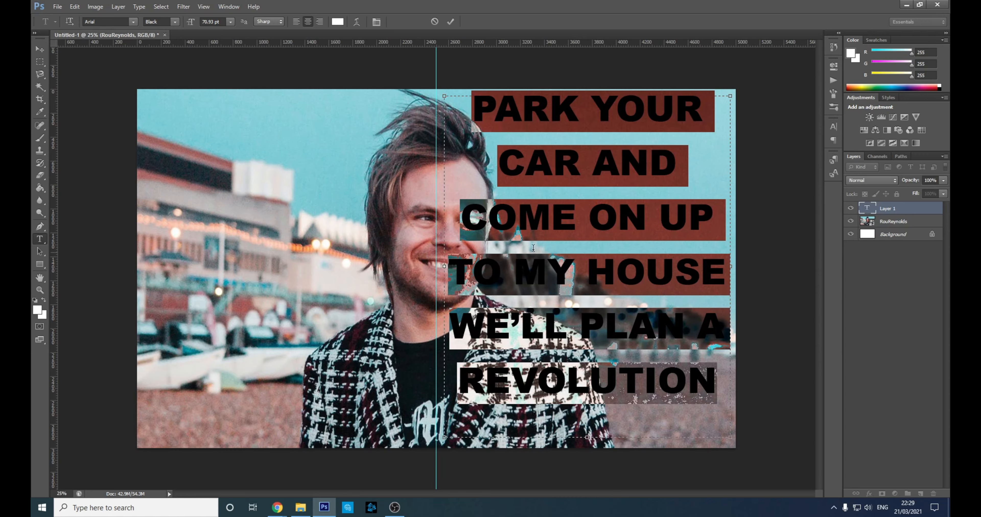
left_click(594, 160)
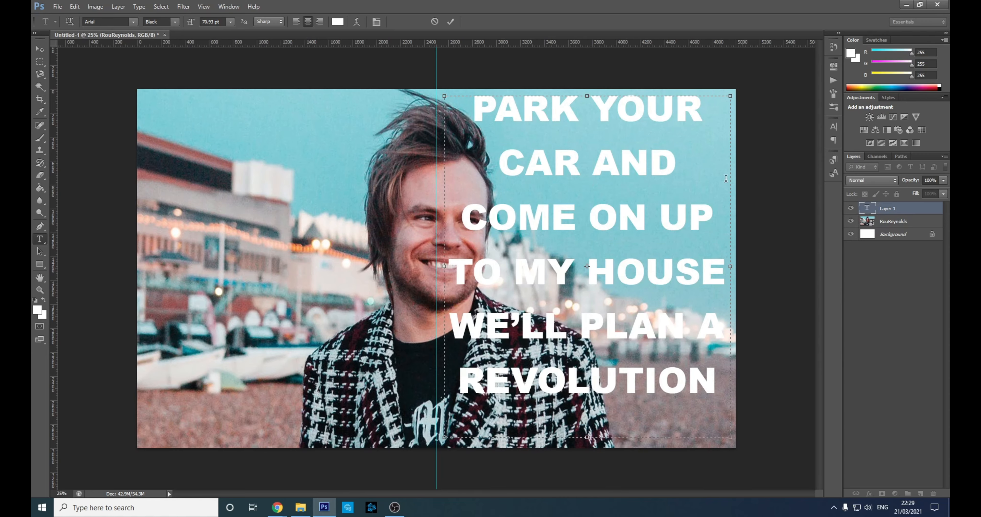
left_click(833, 126)
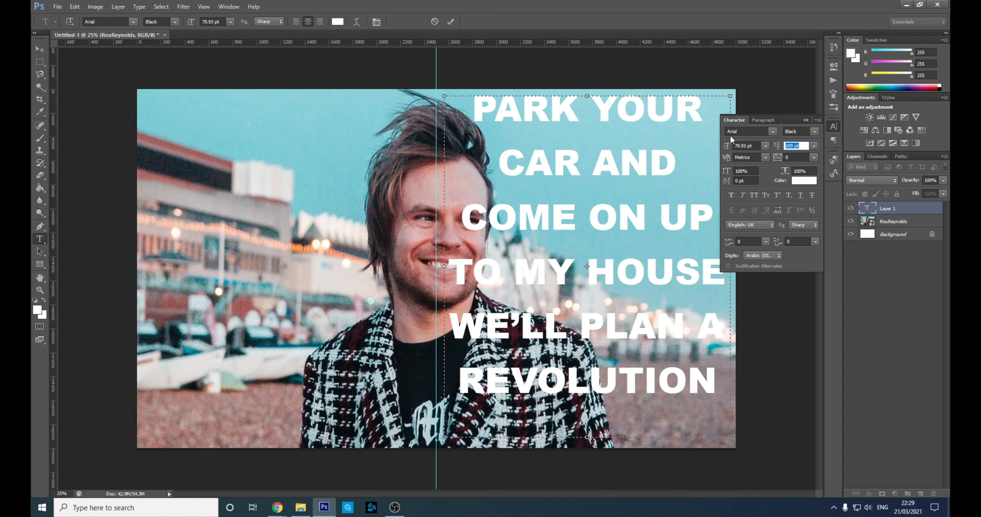
left_click(228, 7)
left_click(236, 99)
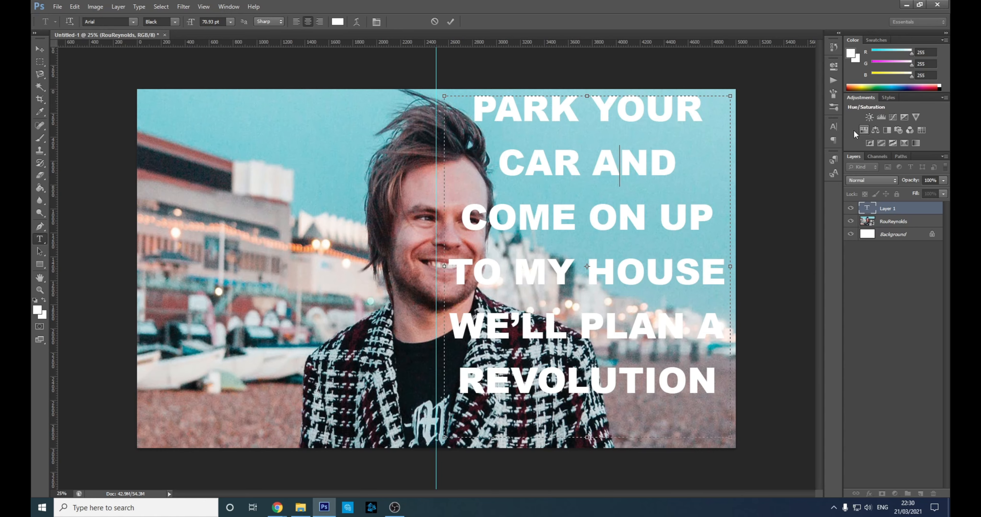
Step: Show the Character settings and set the leading of all the lyric text to Auto
left_click(834, 127)
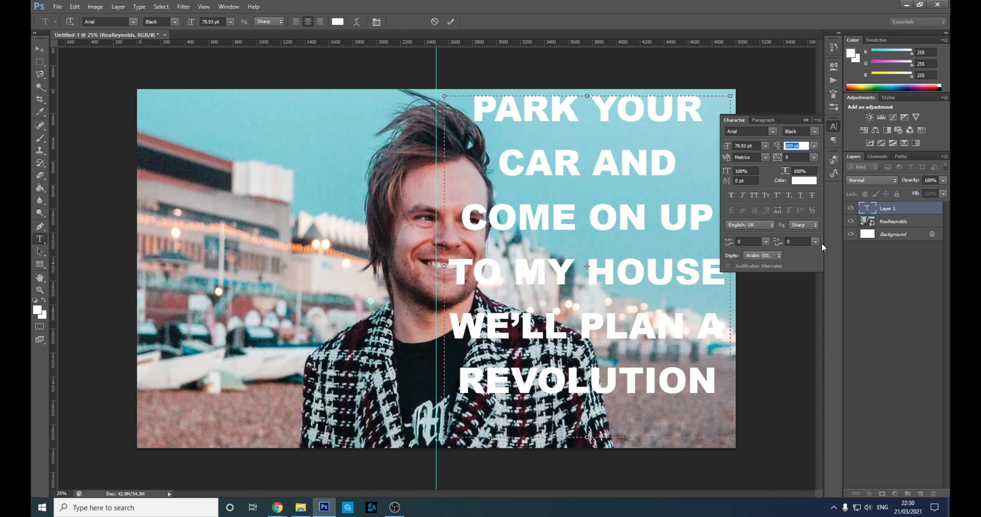
left_click(814, 147)
left_click(811, 155)
left_click(692, 167)
left_click_drag(719, 388, 685, 359)
key("ctrl+a")
left_click(814, 146)
left_click(803, 157)
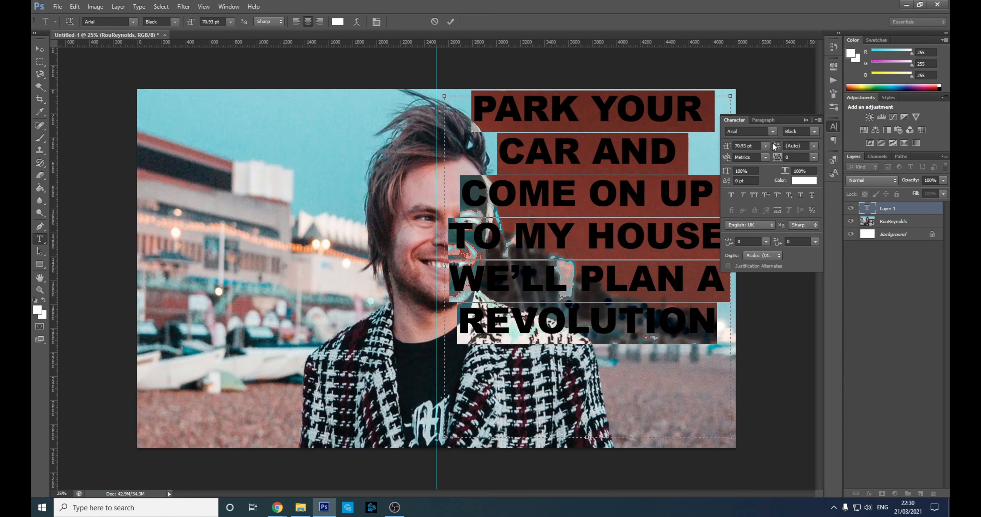
Step: Try tightening the leading of all the lyric text to 53.01 pt
left_click_drag(776, 147, 797, 147)
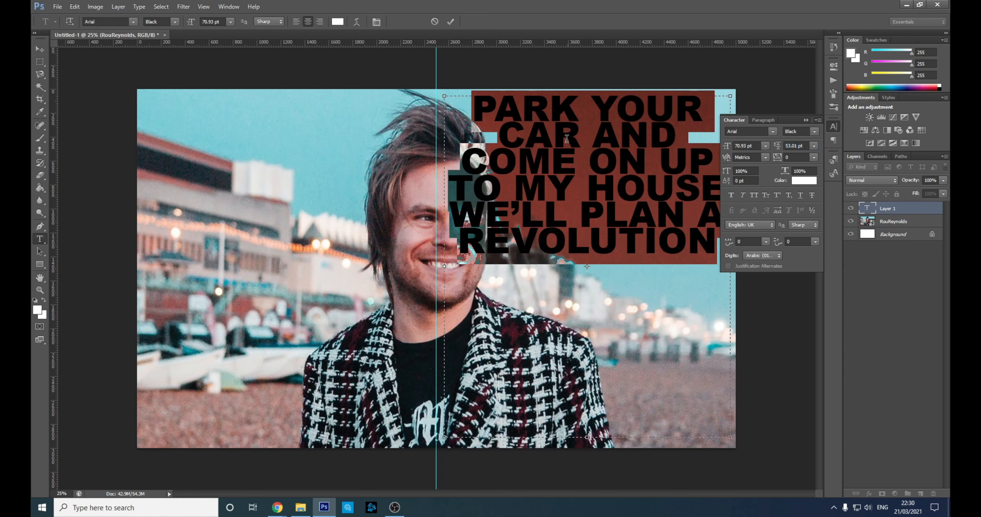
left_click(582, 136)
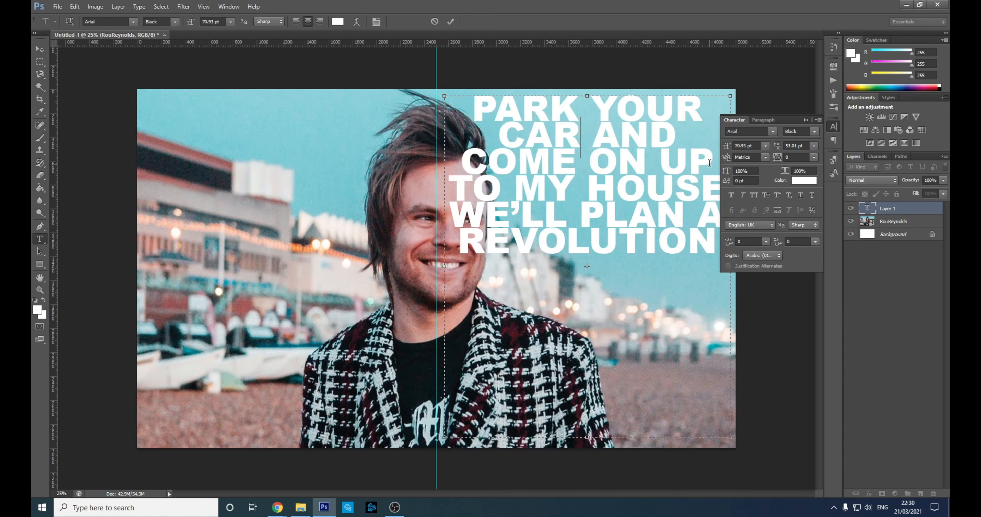
Step: Try a vertical scale of 89% and a horizontal scale of 103% on all the lyric text
left_click_drag(712, 246, 384, 83)
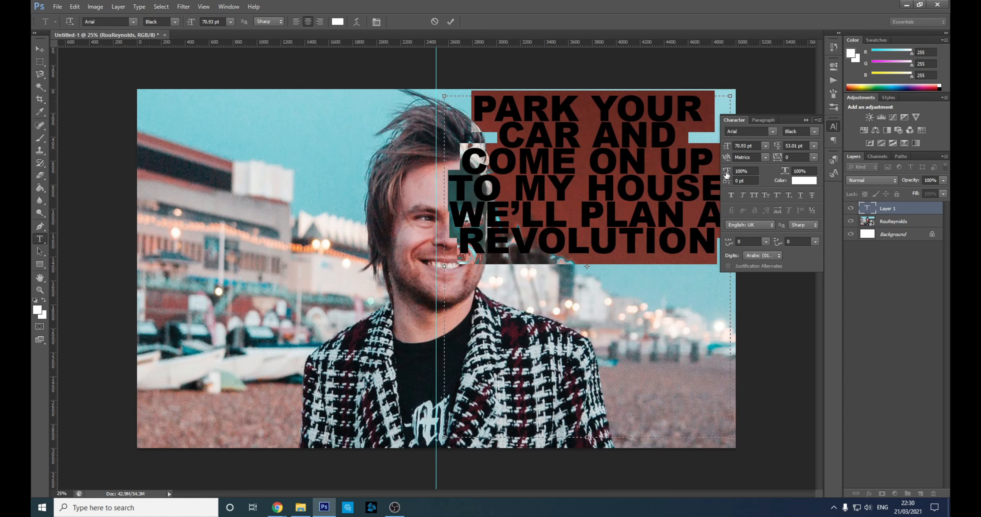
mouse_move(726, 173)
left_mouse_down()
mouse_move(754, 171)
mouse_move(721, 172)
left_mouse_up()
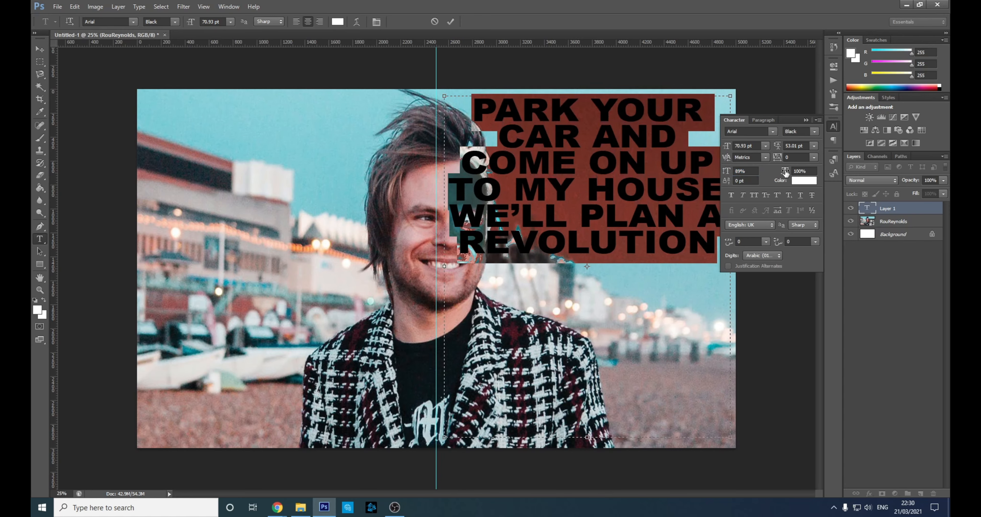
mouse_move(784, 172)
left_mouse_down()
mouse_move(779, 160)
mouse_move(791, 159)
mouse_move(771, 159)
mouse_move(795, 161)
mouse_move(775, 160)
left_mouse_up()
Step: Try other tracking values on the lyric text and return the tracking to 0
right_click(795, 161)
left_click(788, 157)
left_click(814, 157)
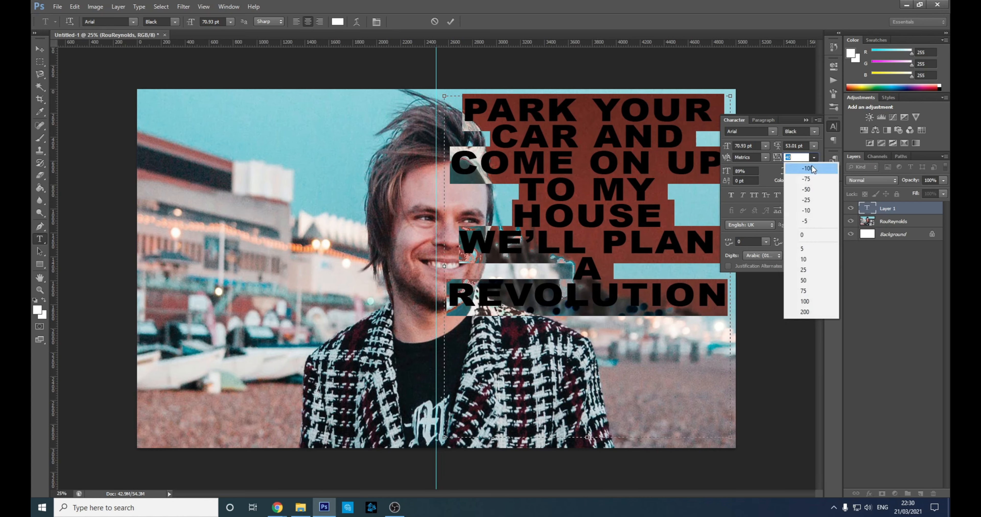
left_click(813, 162)
left_click(814, 158)
left_click(809, 236)
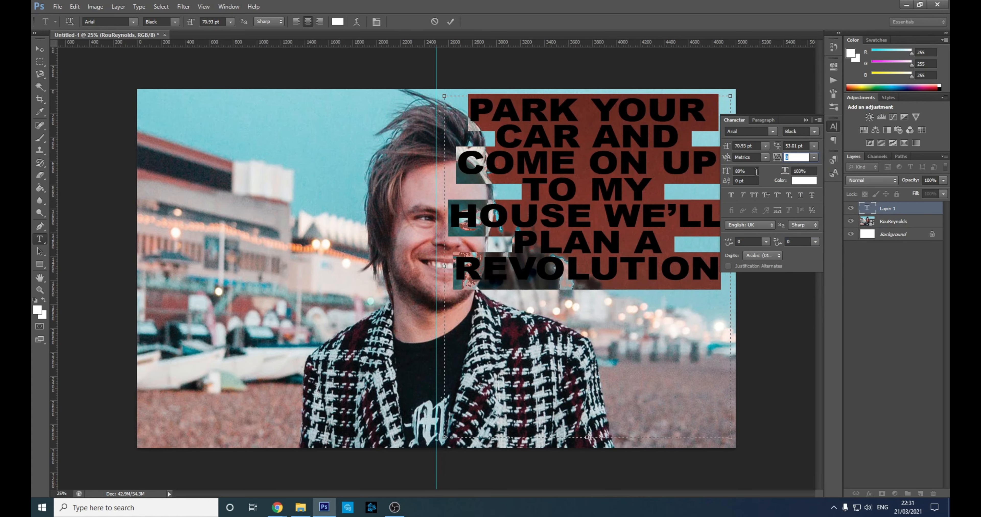
Step: Reset the lyric text's vertical scale and horizontal scale to 100%
key("Tab")
type("100")
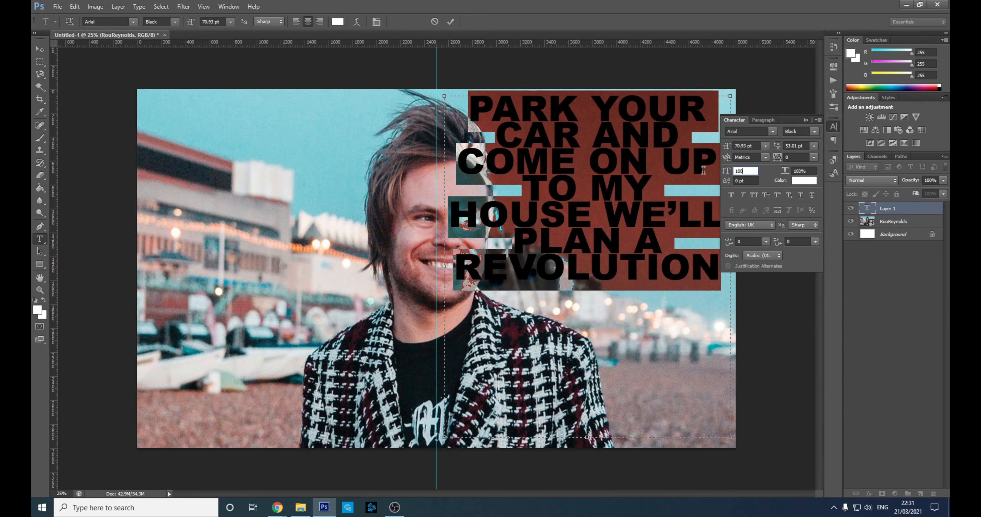
key("Return")
left_click(807, 169)
type("100")
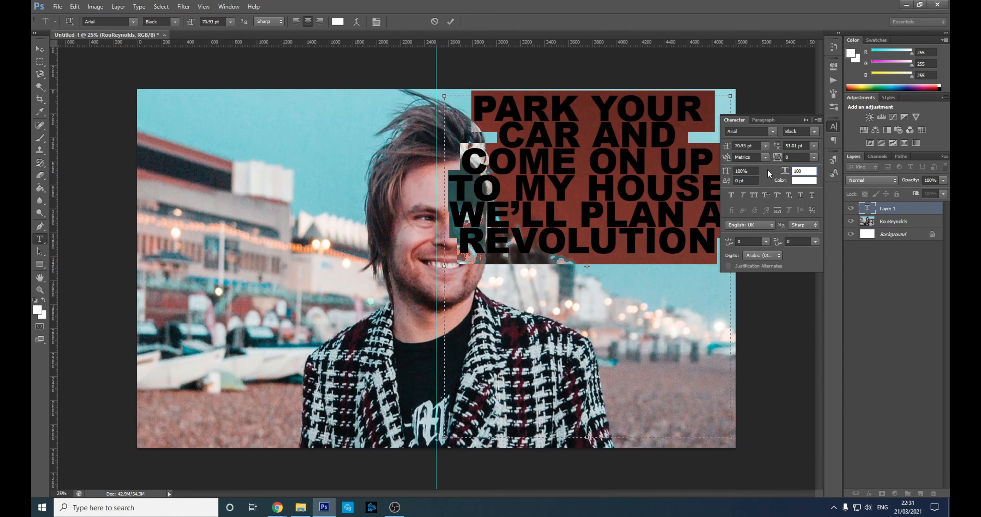
key("Return")
Step: Increase the leading of the lyric text to 85.01 pt and close the Character settings
left_click(795, 144)
scroll(795, 144, "up", 20)
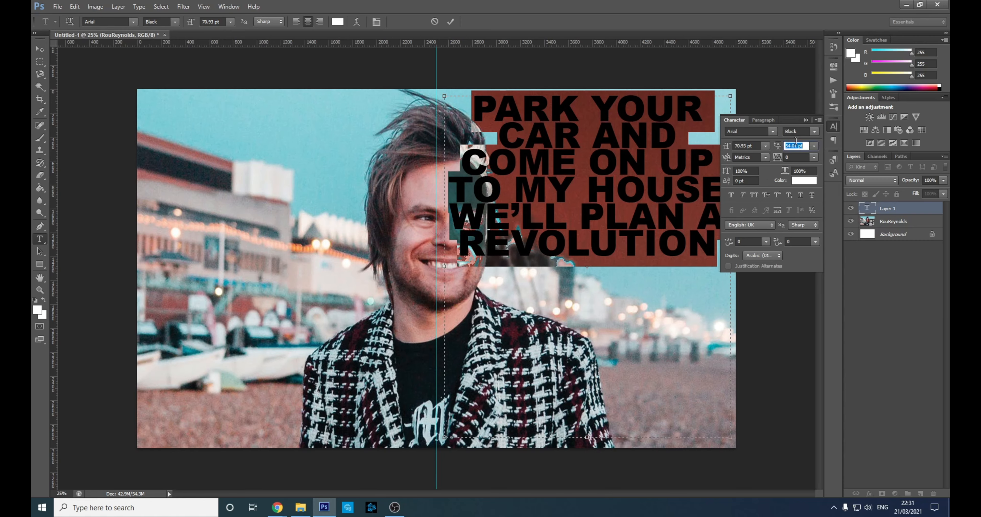
scroll(795, 140, "up", 10)
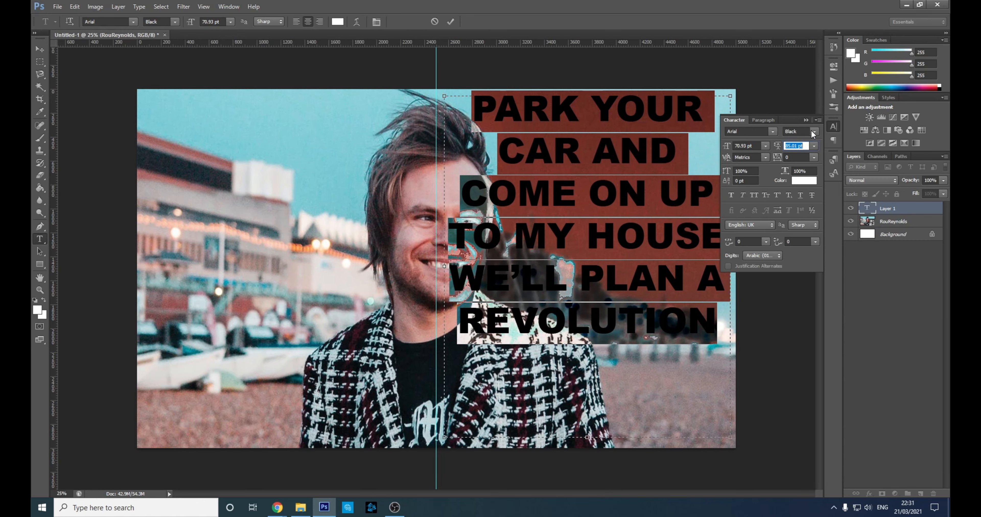
left_click(833, 126)
left_click(568, 148)
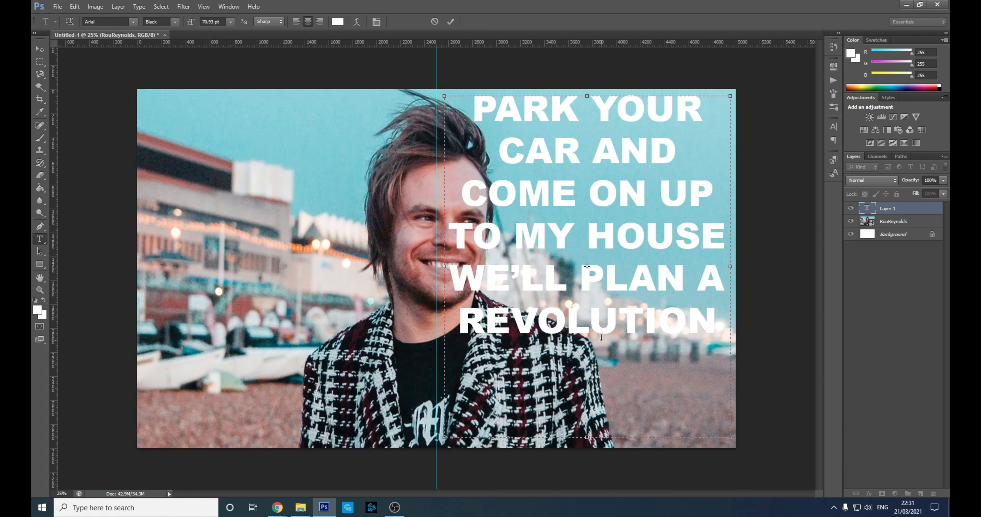
left_click(671, 315)
left_click(488, 252)
left_click(518, 196)
Step: Commit the lyric text with the Rectangular Marquee tool active and rasterize its type layer
left_click(39, 62)
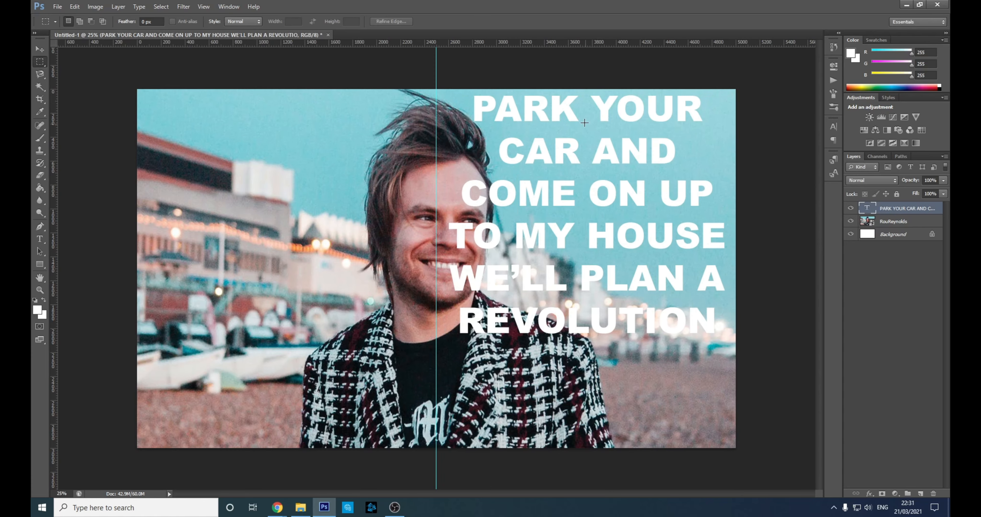
right_click(892, 208)
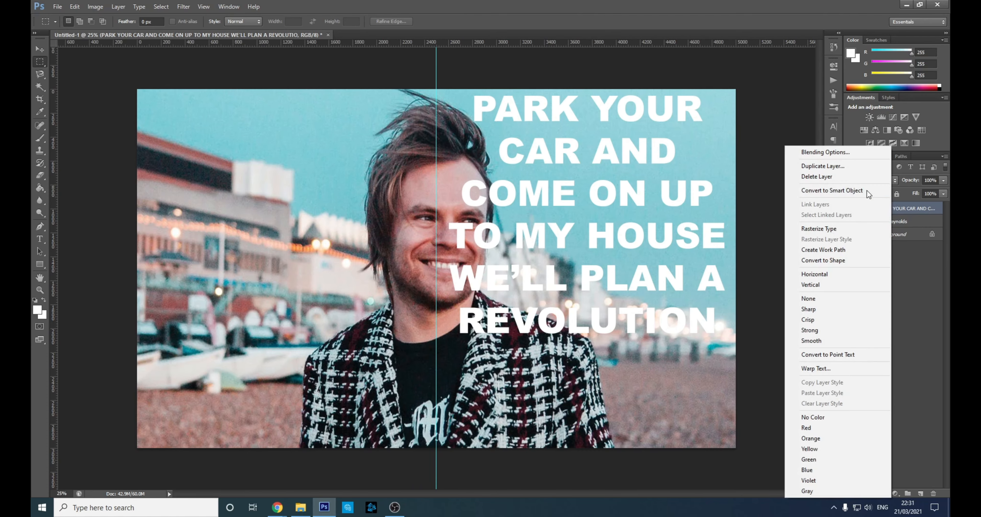
left_click(837, 229)
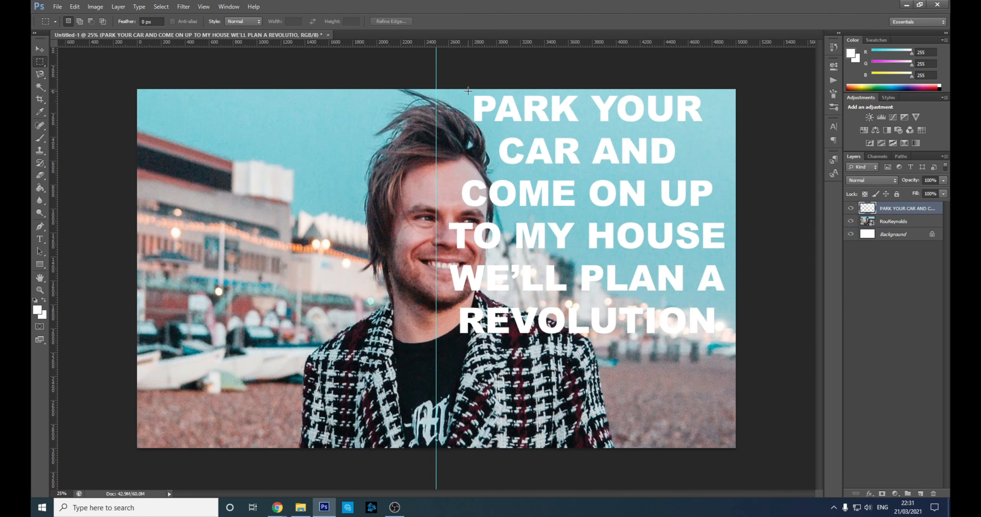
Step: Select the word "PARK" with a rectangular marquee and cut it to its own layer
left_click_drag(468, 91, 583, 129)
right_click(555, 109)
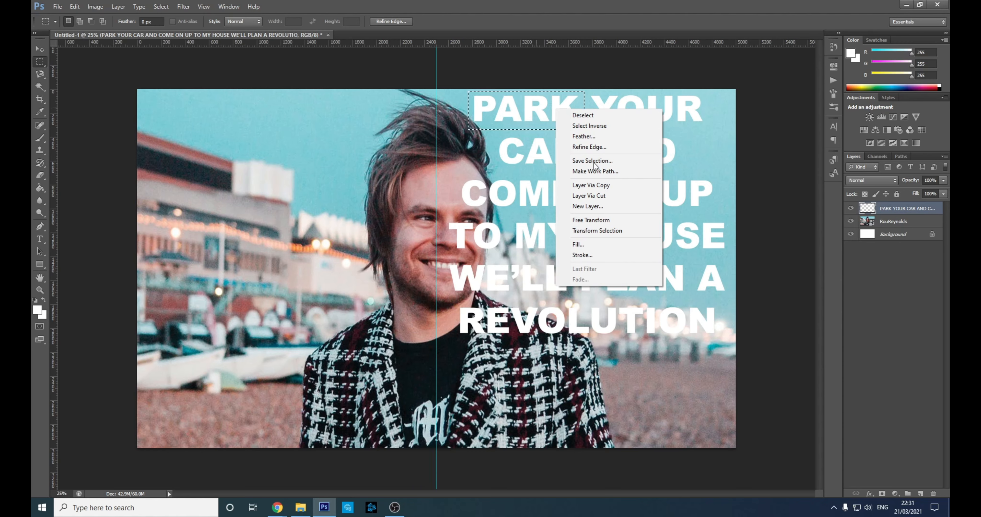
left_click(598, 195)
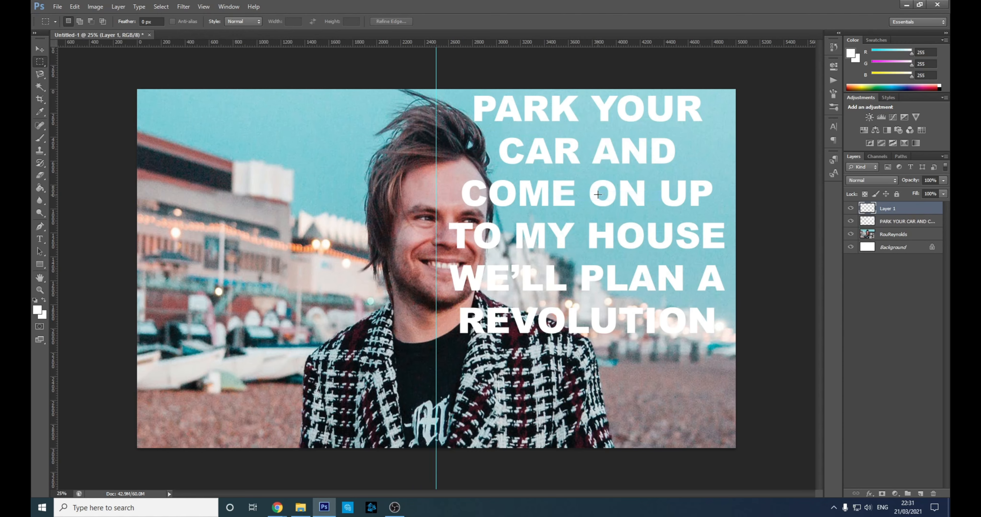
Step: Cut the word "YOUR" from the rasterized lyric layer to its own layer
left_click(921, 223)
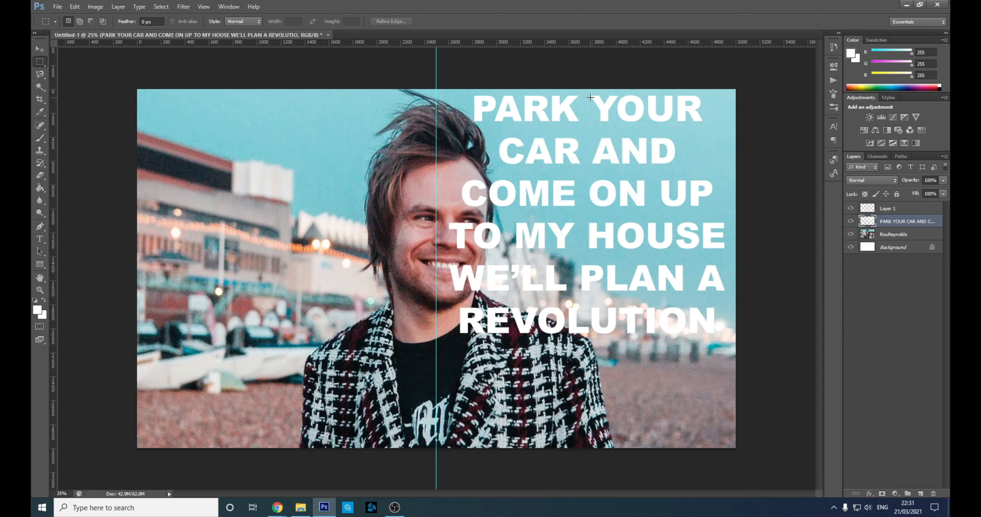
left_click_drag(587, 92, 707, 125)
right_click(678, 110)
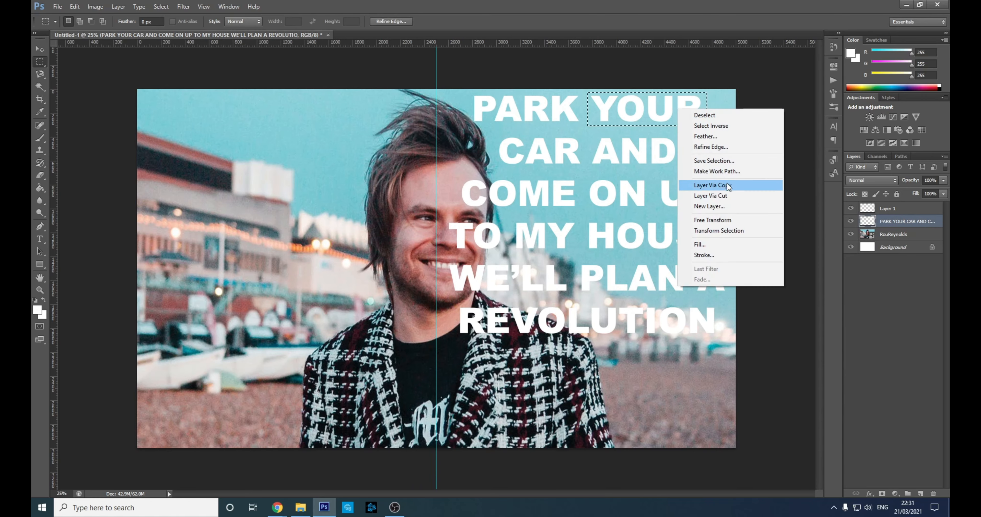
left_click(726, 194)
Step: Cut the word "CAR" from the rasterized lyric layer to its own layer
left_click(900, 235)
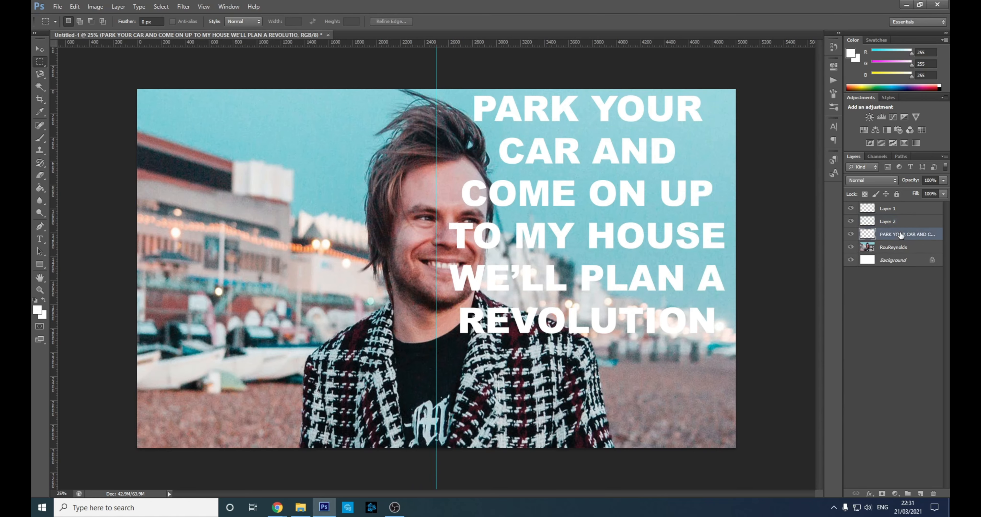
left_click_drag(492, 135, 587, 171)
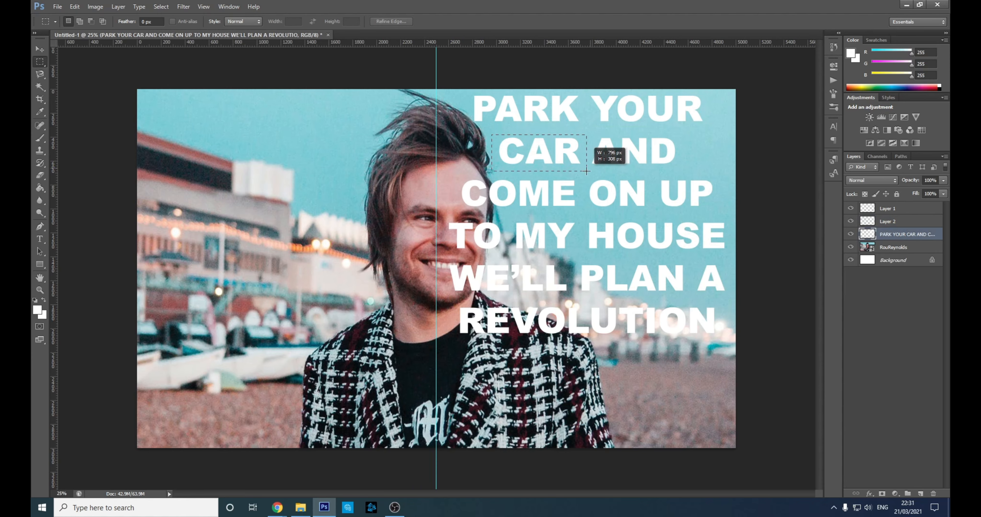
right_click(573, 157)
left_click(630, 240)
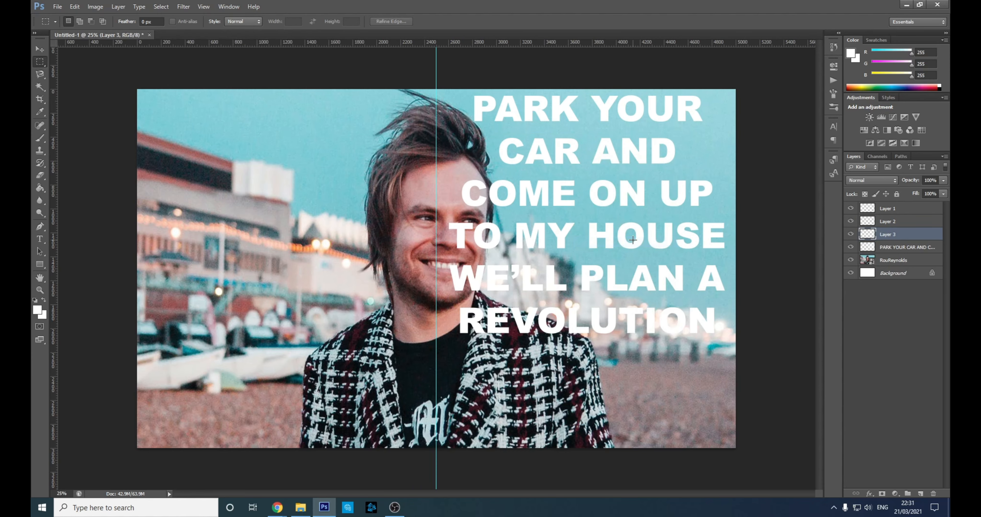
Step: Cut the words "AND" and "COME" from the rasterized lyric layer to separate layers
left_click(886, 246)
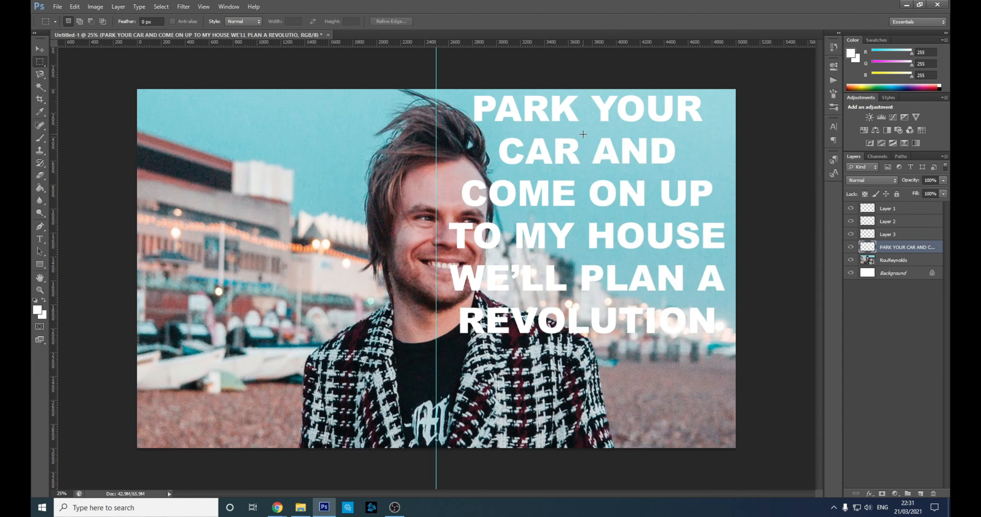
left_click_drag(583, 133, 680, 173)
right_click(664, 156)
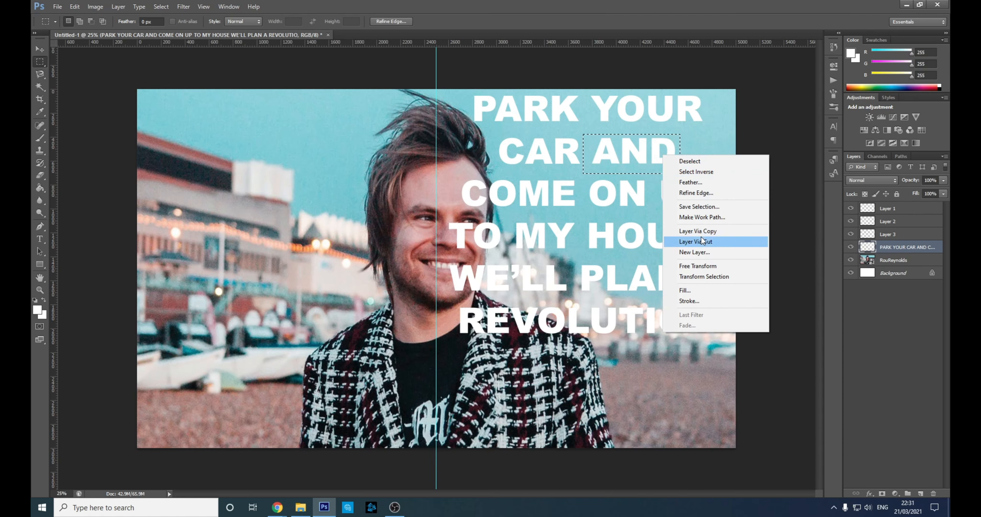
left_click(702, 242)
left_click(872, 260)
left_click_drag(458, 176, 581, 210)
right_click(547, 188)
left_click(627, 278)
Step: Cut the words "ON" and "UP" from the rasterized lyric layer to separate layers
left_click(871, 274)
left_click_drag(586, 177, 650, 211)
right_click(635, 192)
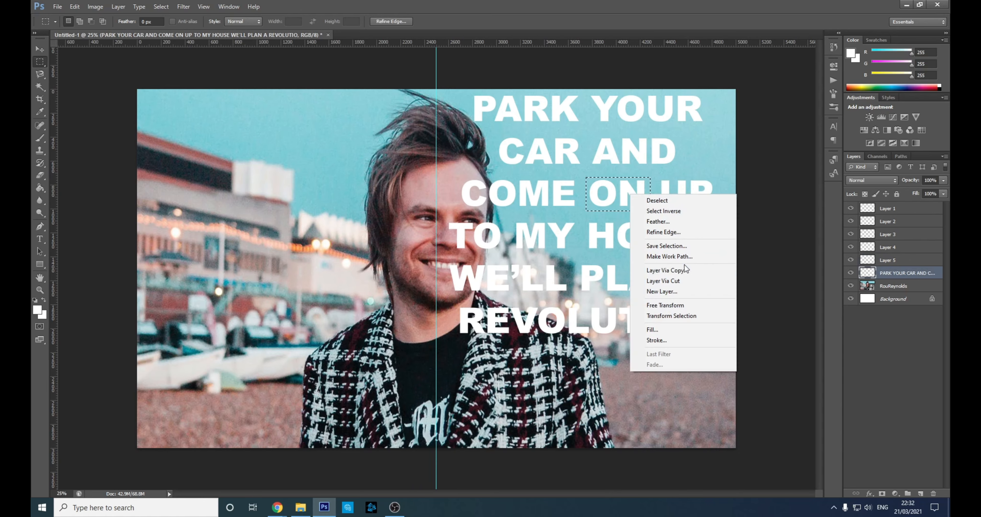
left_click(662, 278)
left_click(872, 286)
left_click_drag(658, 179, 715, 212)
right_click(685, 196)
left_click(717, 282)
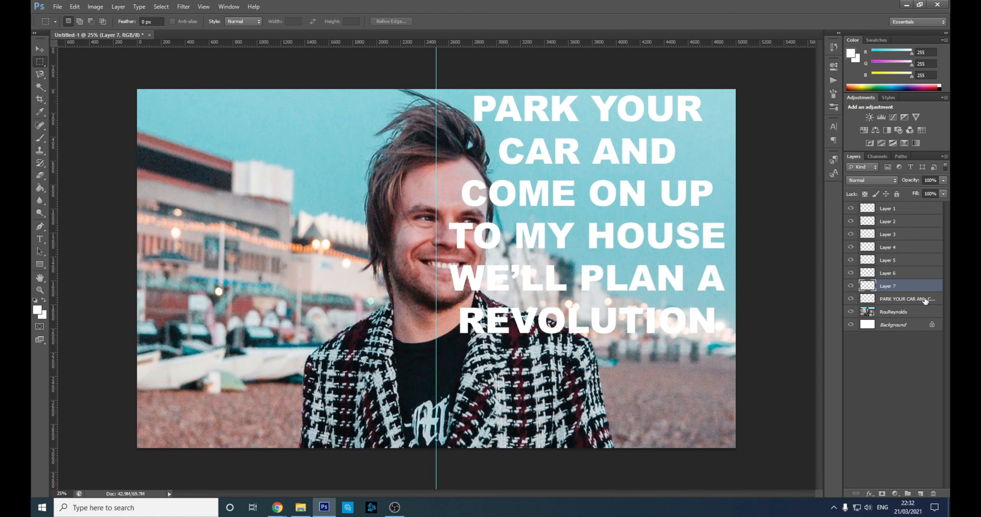
Step: Cut the words "TO" and "MY" from the rasterized lyric layer to separate layers
left_click(871, 299)
left_click_drag(446, 220, 506, 251)
right_click(489, 228)
left_click(522, 315)
left_click(913, 312)
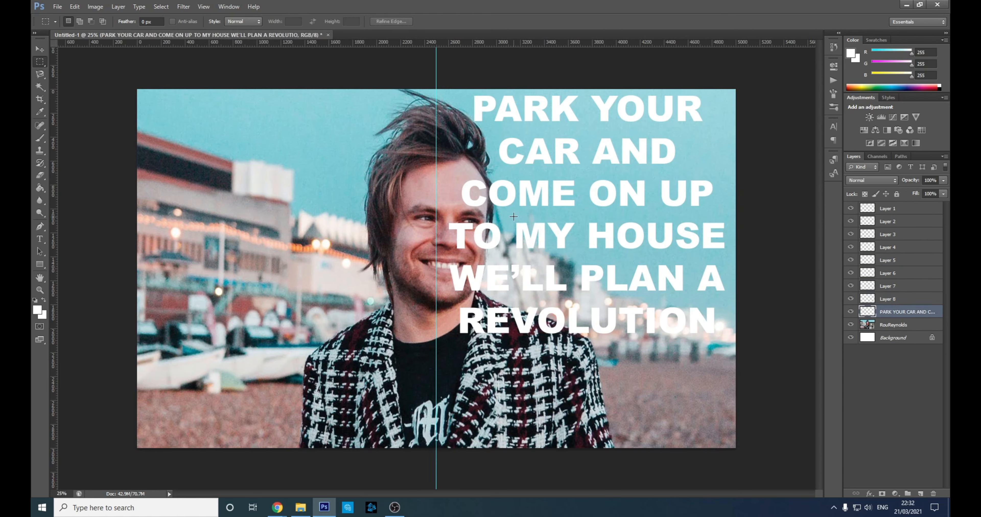
left_click_drag(515, 219, 729, 253)
right_click(564, 240)
left_click(598, 327)
Step: Cut the words "HOUSE" and "WE'LL" from the rasterized lyric layer to separate layers
left_click(911, 327)
right_click(697, 233)
left_click(729, 323)
left_click(929, 339)
left_click_drag(446, 259, 571, 295)
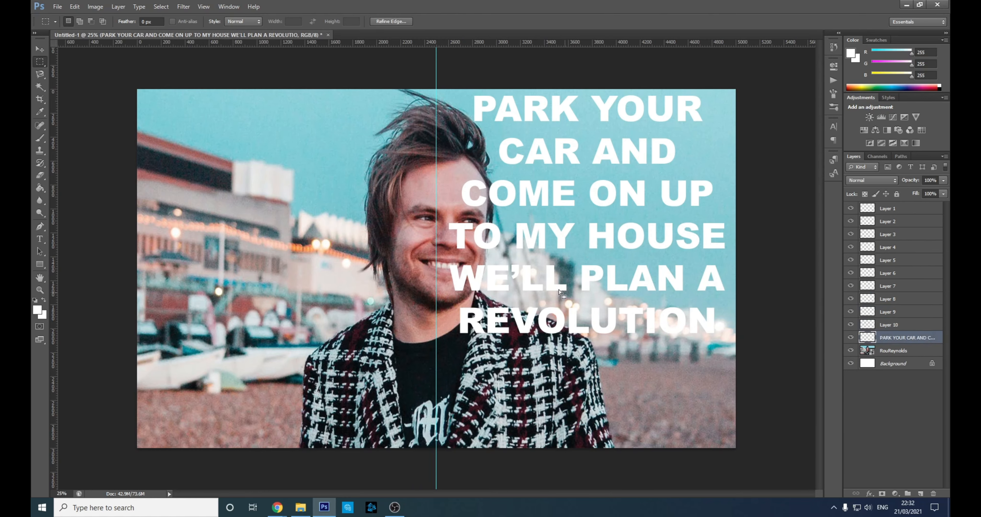
right_click(565, 282)
left_click(597, 369)
Step: Cut the words "PLAN" and "A" to separate layers, then reselect the lyric layer that still holds "REVOLUTION"
left_click(914, 351)
right_click(674, 281)
left_click(708, 367)
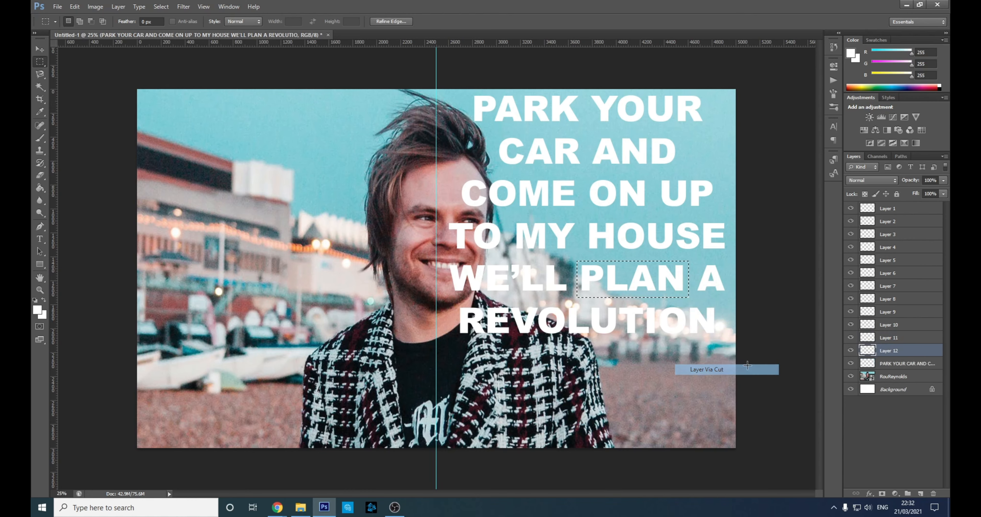
left_click(913, 364)
left_click_drag(694, 261, 727, 295)
right_click(716, 281)
left_click(758, 367)
left_click(888, 377)
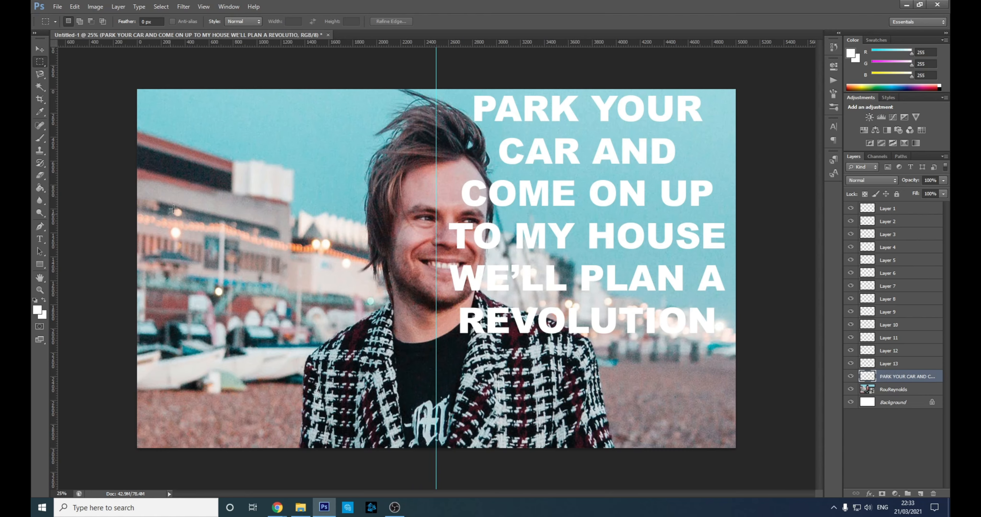
Step: Activate the Move tool with Auto-Select enabled and shift the words "PARK" and "YOUR" slightly lower
left_click(41, 49)
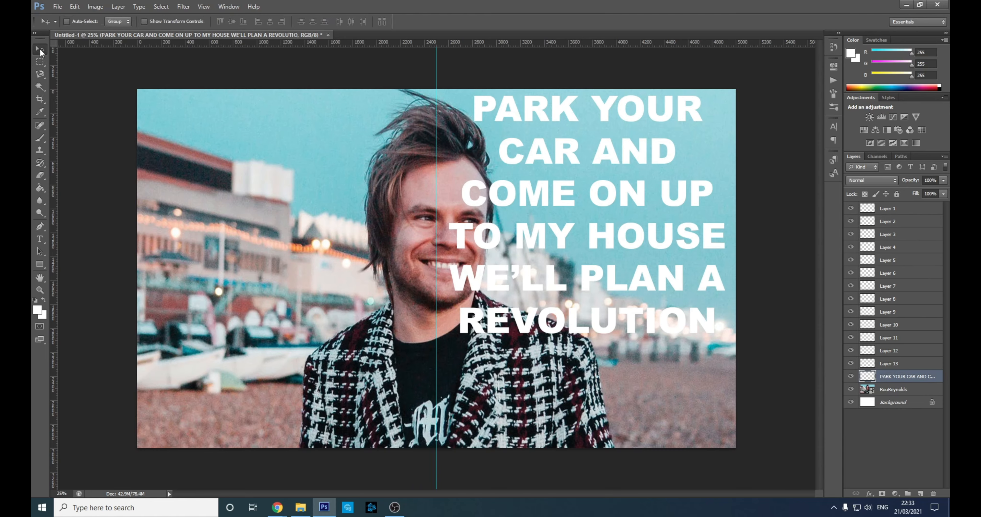
left_click(67, 22)
left_click(603, 108)
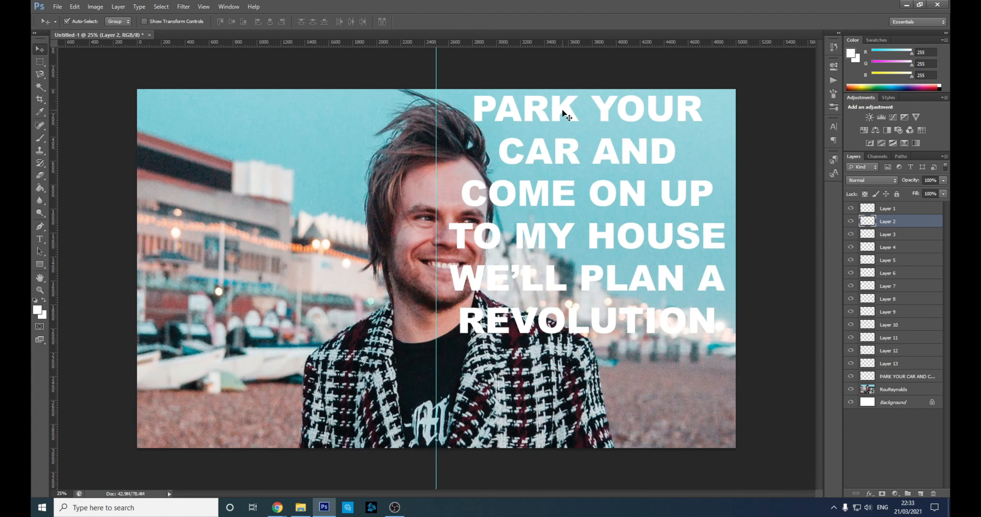
left_click_drag(561, 108, 607, 122)
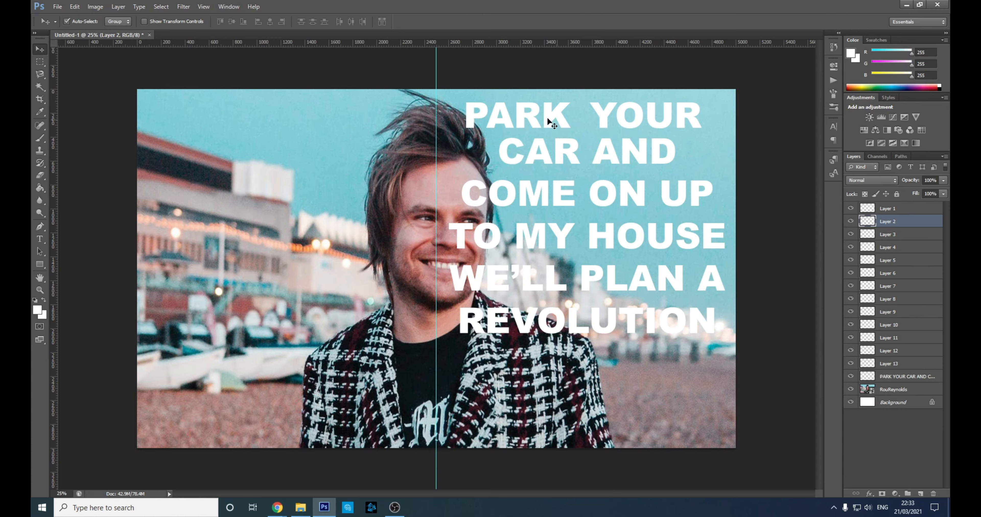
left_click(554, 113)
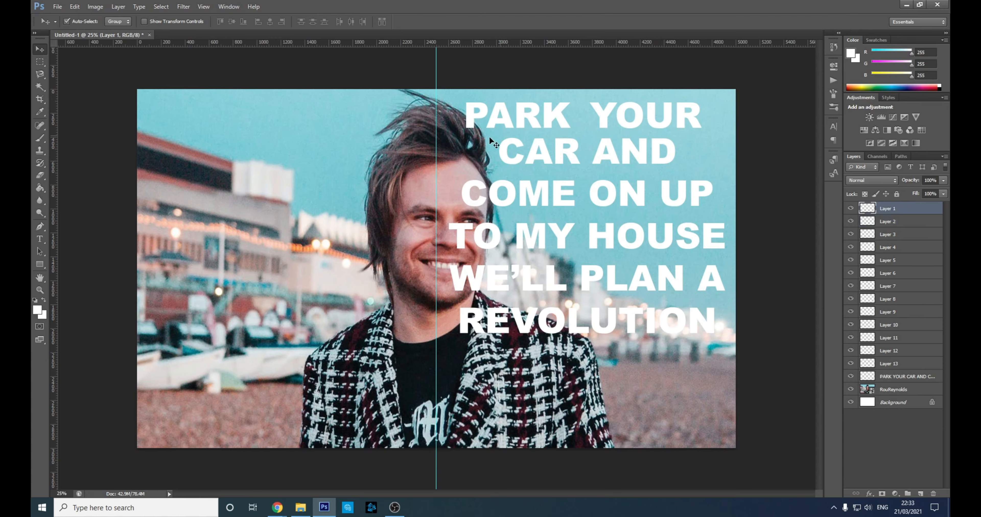
Step: Free-transform "REVOLUTION" to about 109% width and 380% height and place it near the bottom edge of the photo
left_click(583, 330)
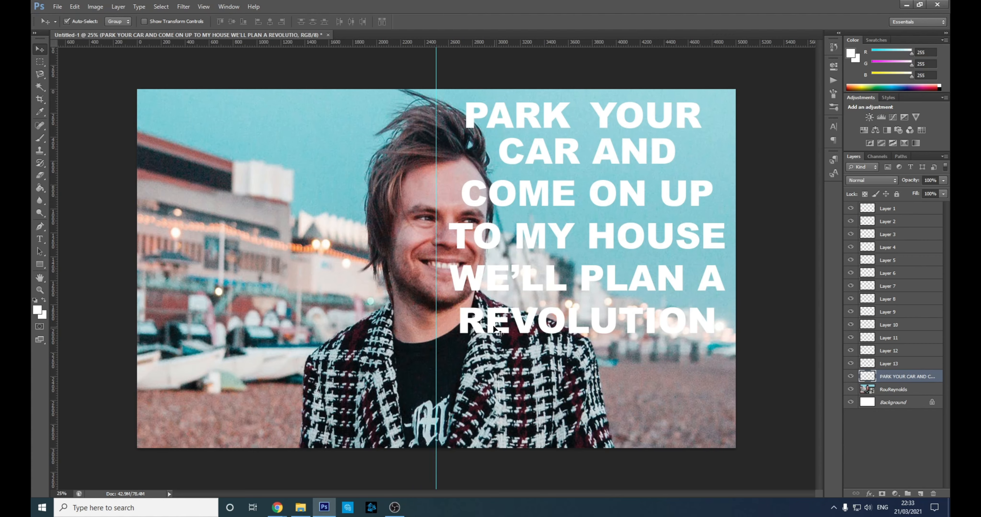
key("ctrl+t")
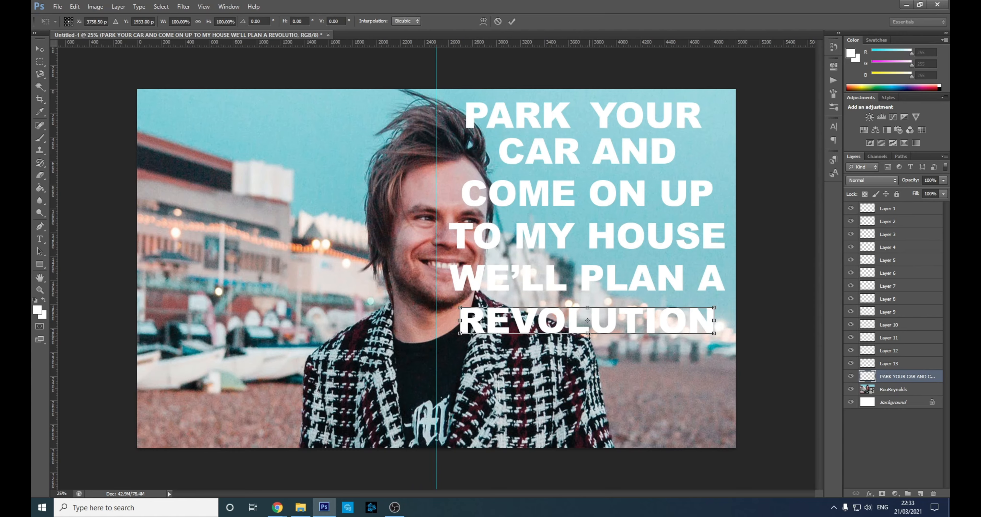
left_click_drag(587, 334, 592, 364)
mouse_move(714, 333)
left_mouse_down()
mouse_move(737, 327)
mouse_move(668, 334)
mouse_move(738, 336)
mouse_move(691, 336)
mouse_move(710, 335)
left_mouse_up()
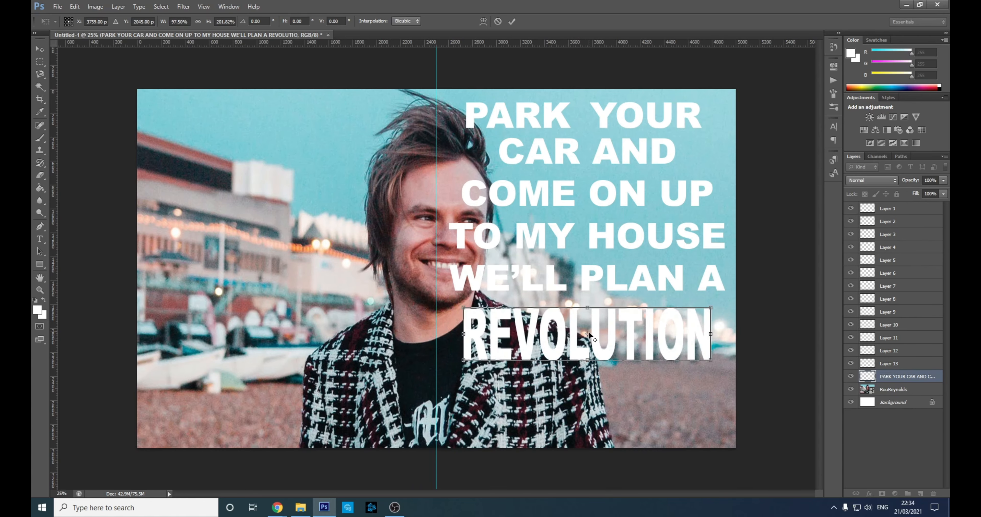
mouse_move(587, 307)
left_mouse_down()
mouse_move(588, 267)
mouse_move(588, 313)
mouse_move(589, 304)
left_mouse_up()
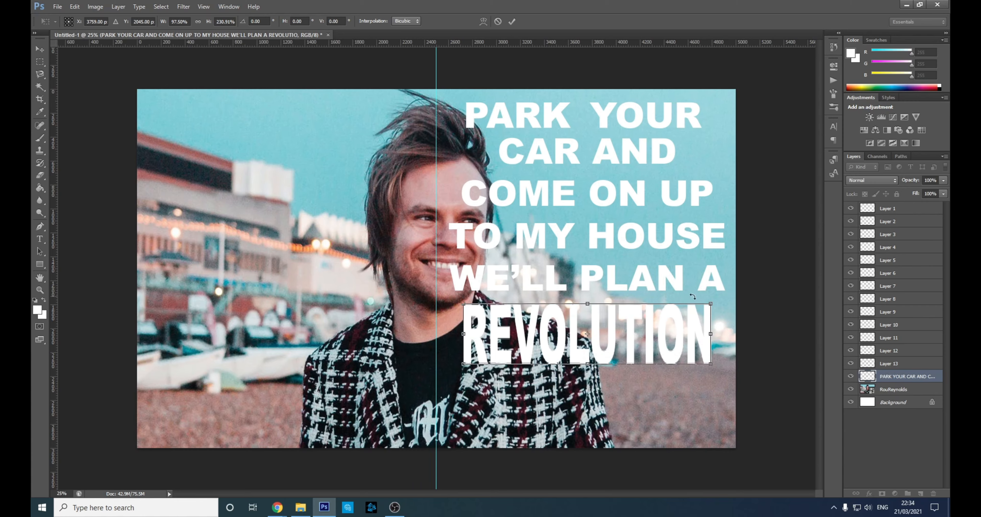
mouse_move(707, 306)
left_mouse_down()
mouse_move(771, 268)
mouse_move(688, 315)
mouse_move(724, 301)
left_mouse_up()
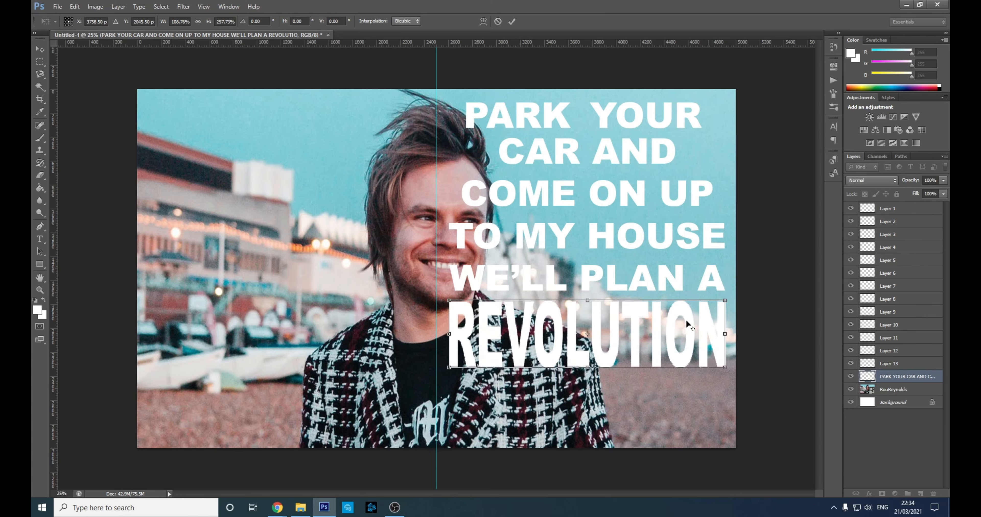
left_click_drag(617, 323, 588, 337)
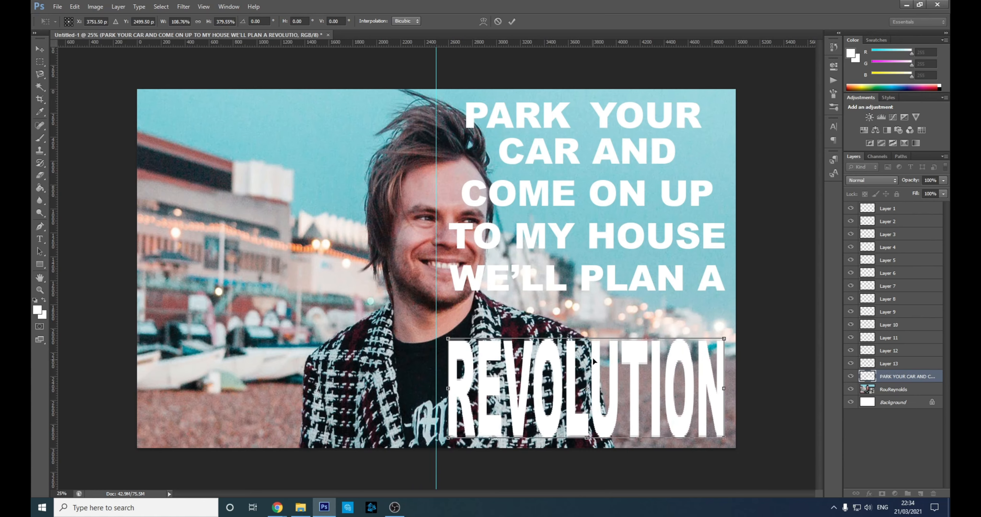
key("Return")
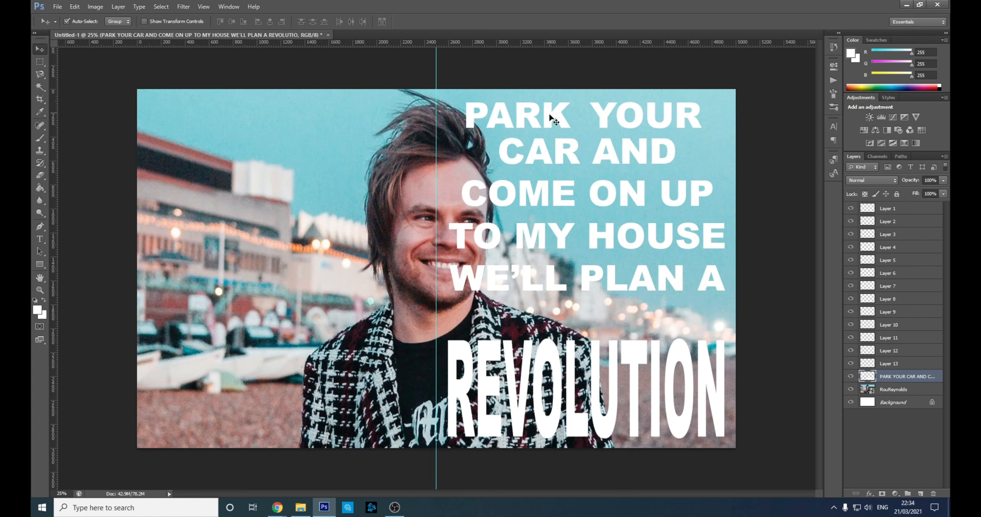
Step: Free-transform "PARK" to about 129% width and 262% height at the start of the lyric block
left_click(547, 120)
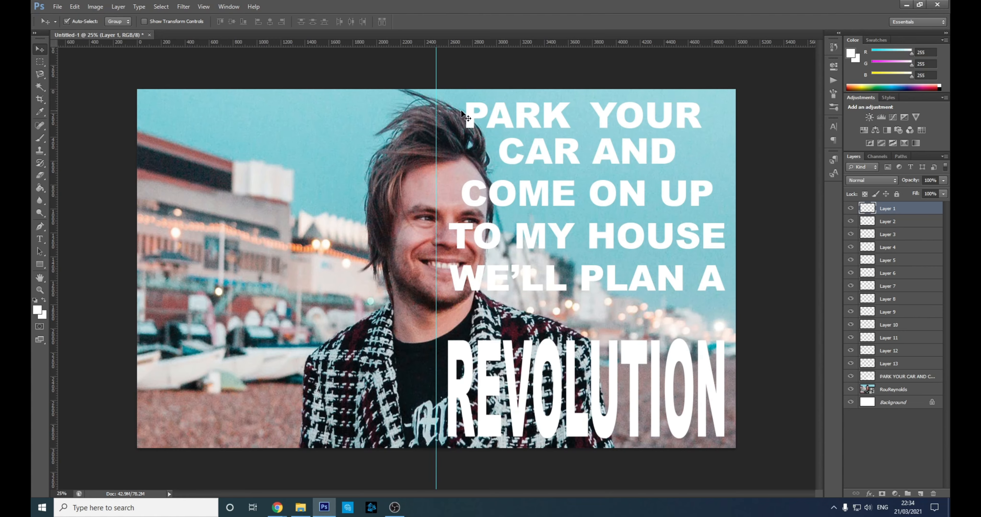
left_click_drag(499, 117, 499, 163)
key("ctrl+t")
left_click_drag(551, 130, 583, 135)
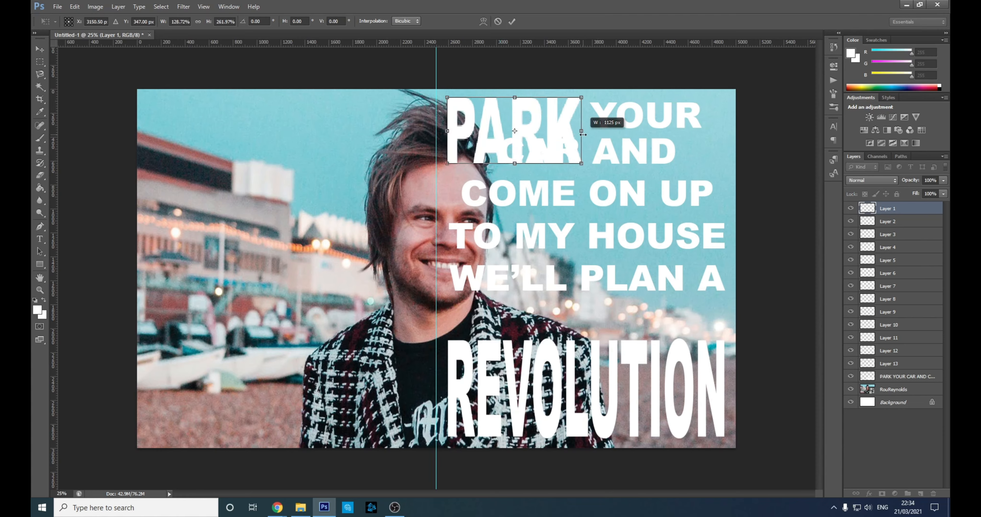
key("Return")
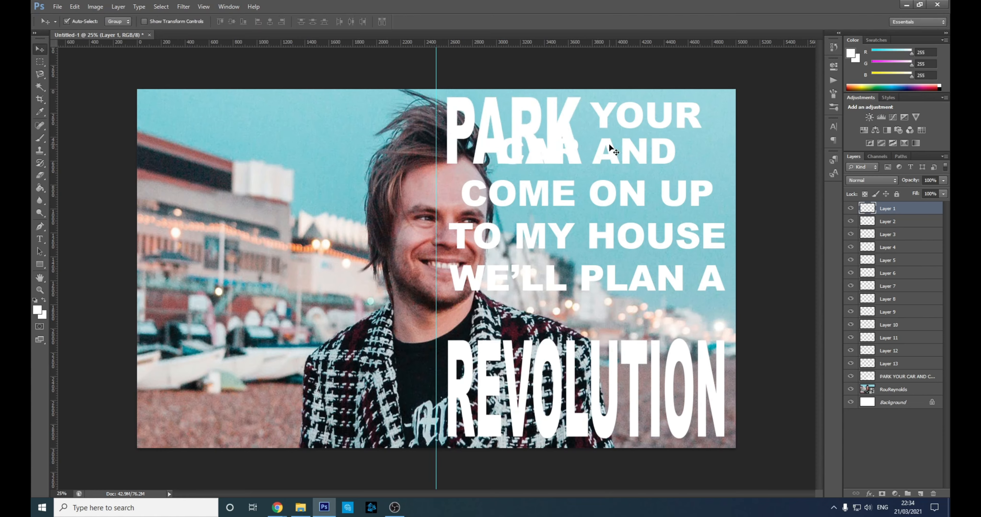
Step: Move "AND" in front of "COME", and place "CAR" beneath "YOUR", stretched to the block's right edge
left_click_drag(603, 149, 385, 190)
left_click_drag(575, 144, 727, 151)
key("ctrl+t")
key("Return")
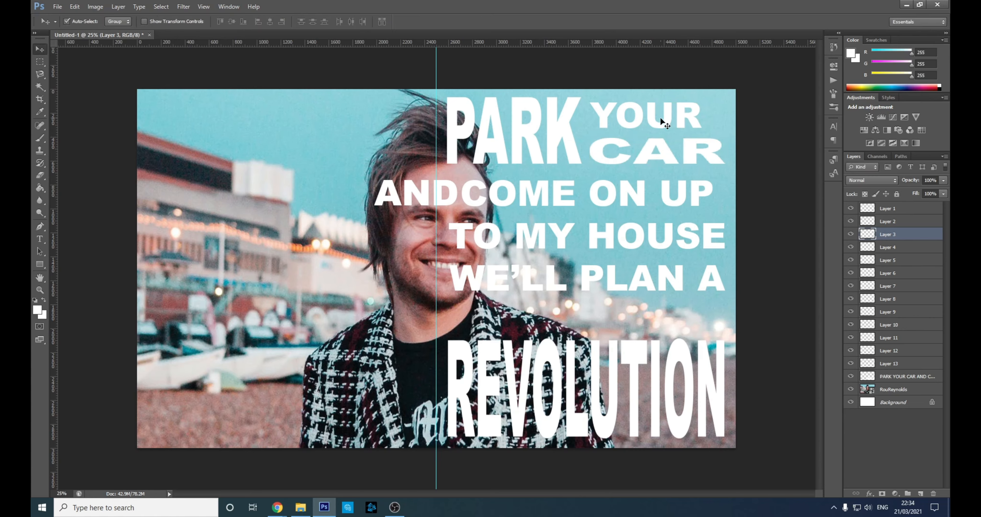
Step: Free-transform "YOUR" to about 121% width and 154% height so it spans the space above "CAR"
left_click(667, 112)
key("ctrl+t")
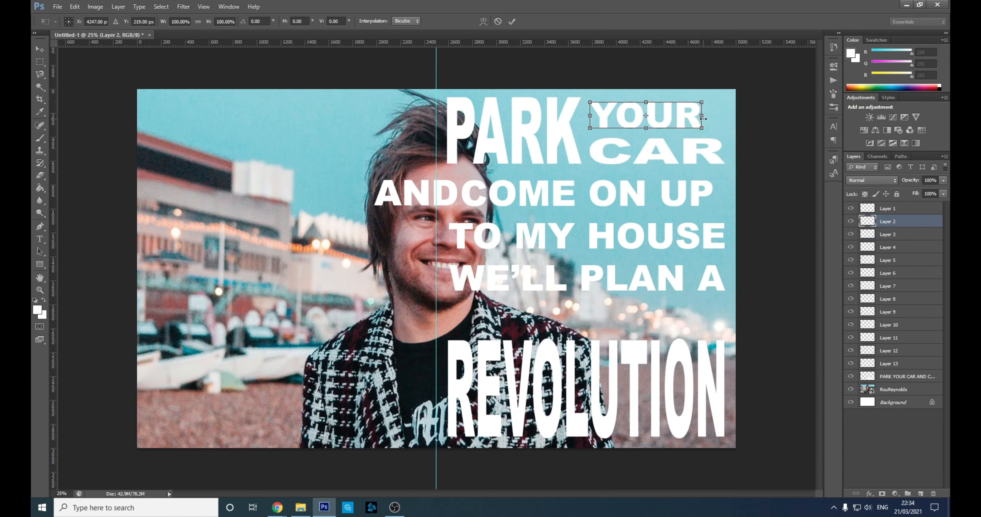
left_click_drag(701, 116, 724, 116)
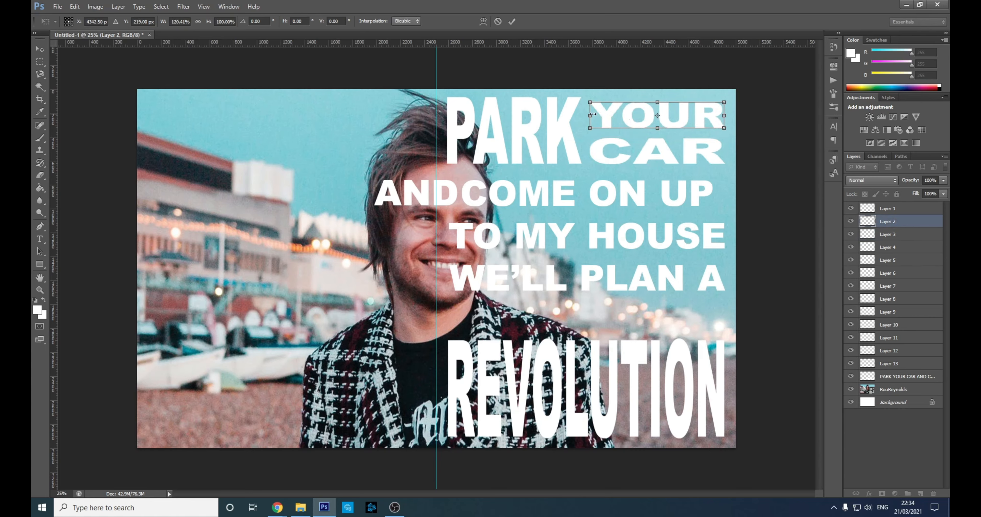
left_click_drag(589, 115, 589, 114)
left_click_drag(656, 102, 656, 136)
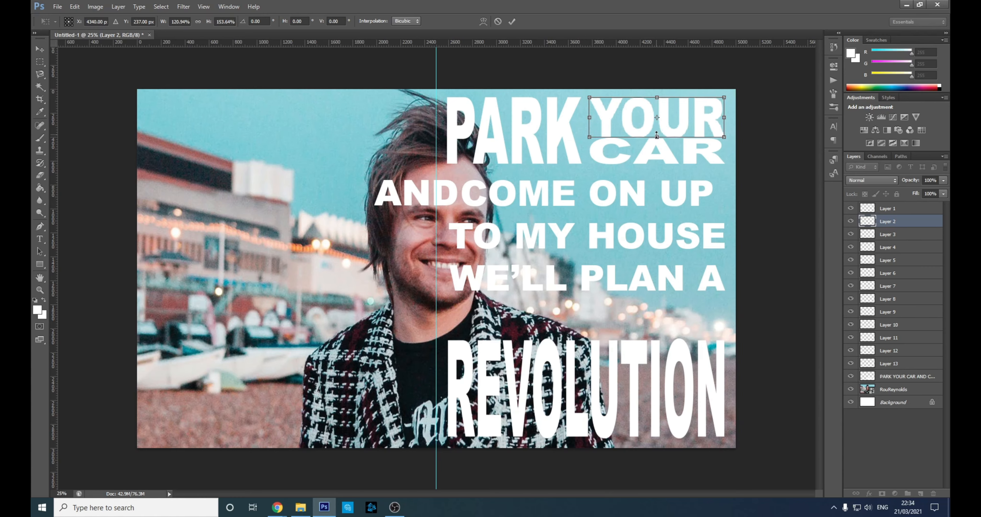
key("Return")
Step: Reduce the height of "CAR" to about 84%, leaving a gap beneath "YOUR"
left_click(659, 151)
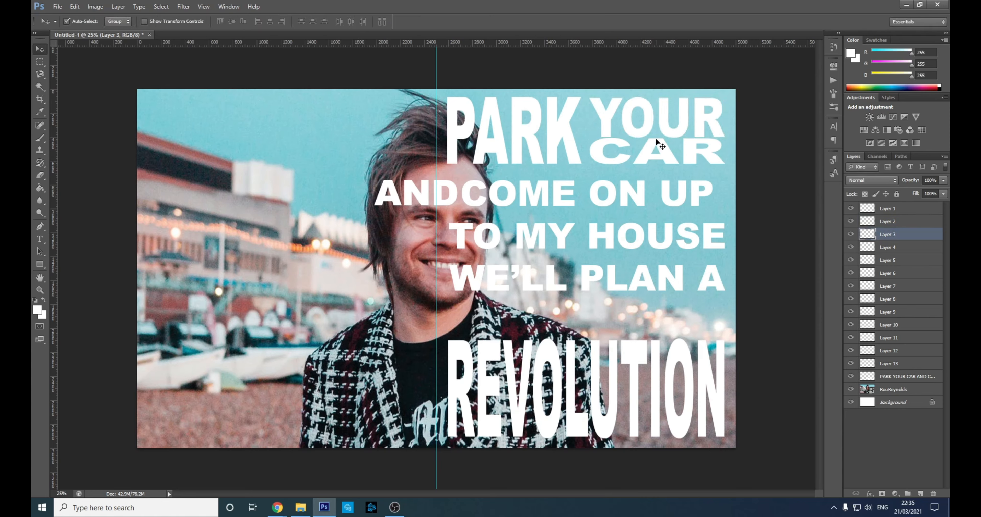
key("ctrl+t")
left_click_drag(657, 139, 659, 144)
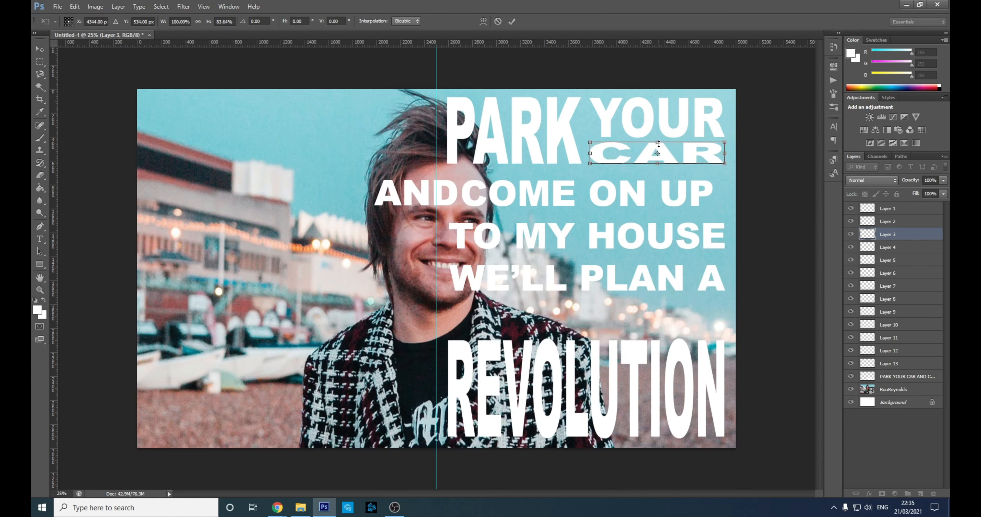
key("Return")
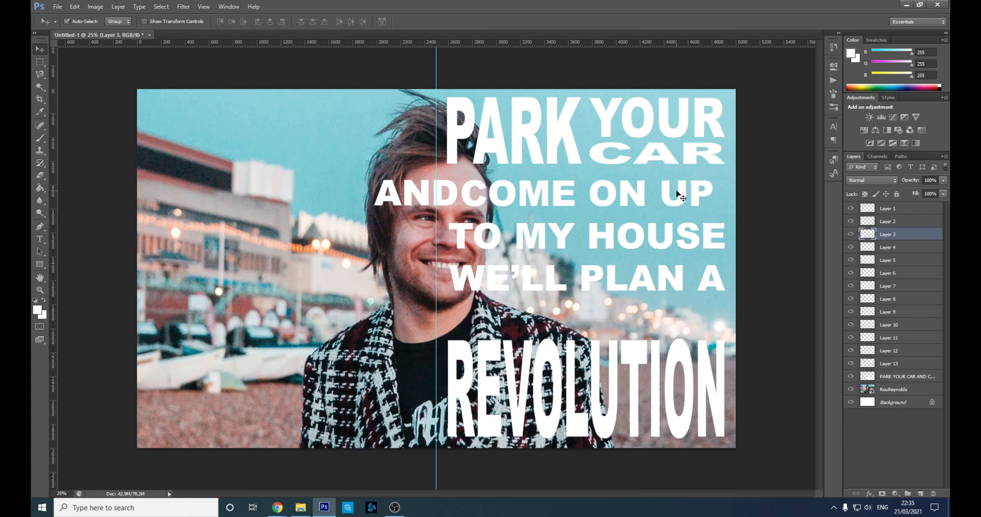
Step: Stack the words "AND" and "COME" beneath "PARK"
left_click_drag(456, 194, 507, 185)
left_click(524, 196)
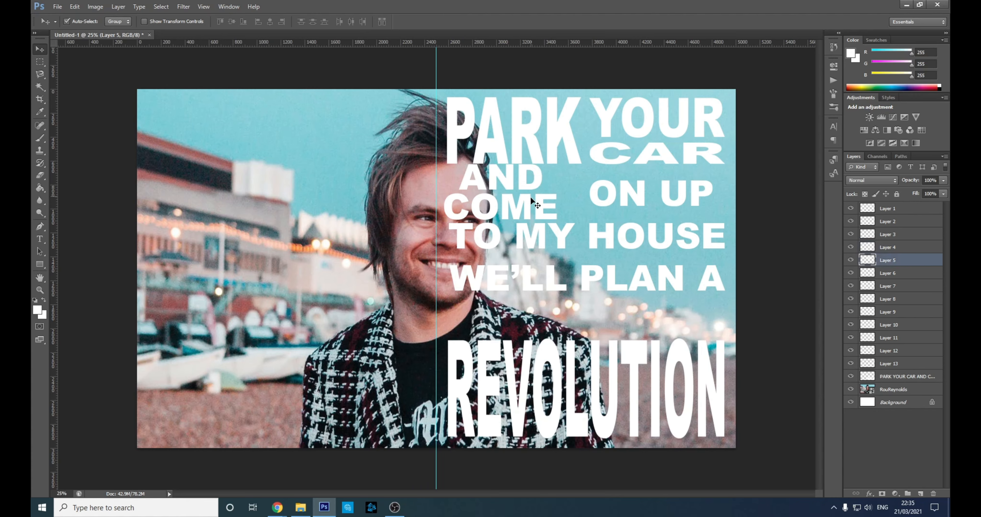
Step: Rotate "UP" 90° counter-clockwise and place it beneath the end of "CAR" at the block's right edge
left_click_drag(633, 193, 705, 183)
key("ctrl+t")
key("Return")
Step: Free-transform "ON" to about 180% width and 196% height and position it beneath "CAR", beside the vertical "UP"
left_click_drag(620, 202, 672, 210)
key("ctrl+t")
key("Down")
key("Down")
key("Down")
key("Down")
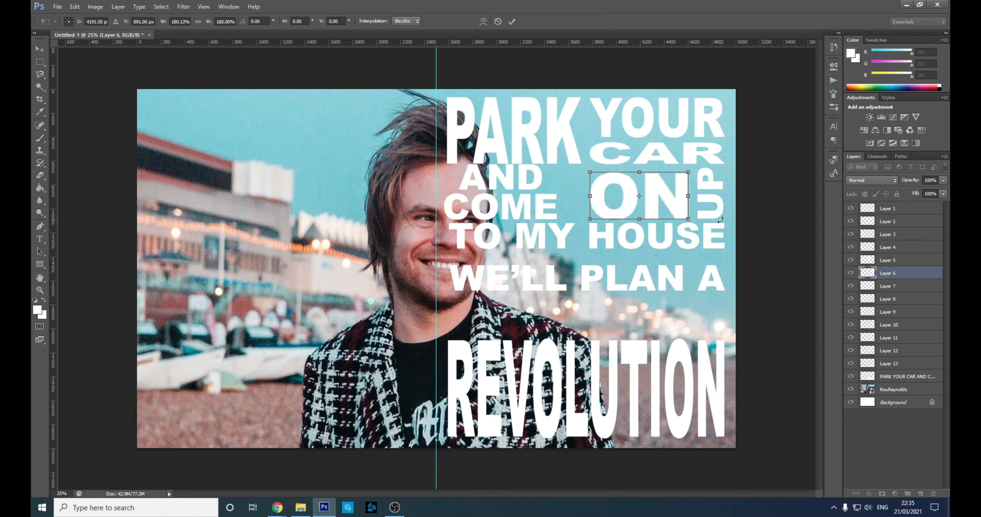
key("Right")
key("Right")
key("Right")
key("Right")
key("Right")
key("Right")
key("Right")
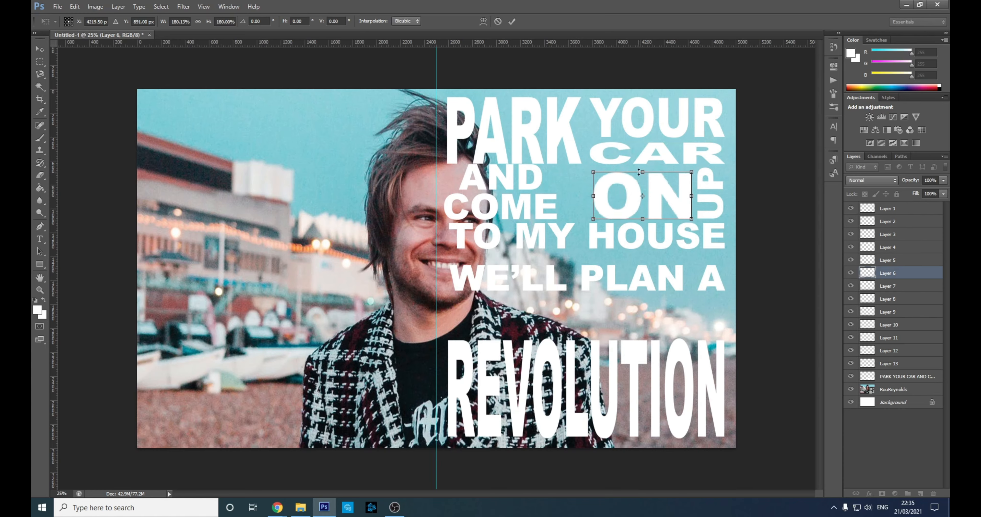
left_click_drag(643, 172, 642, 167)
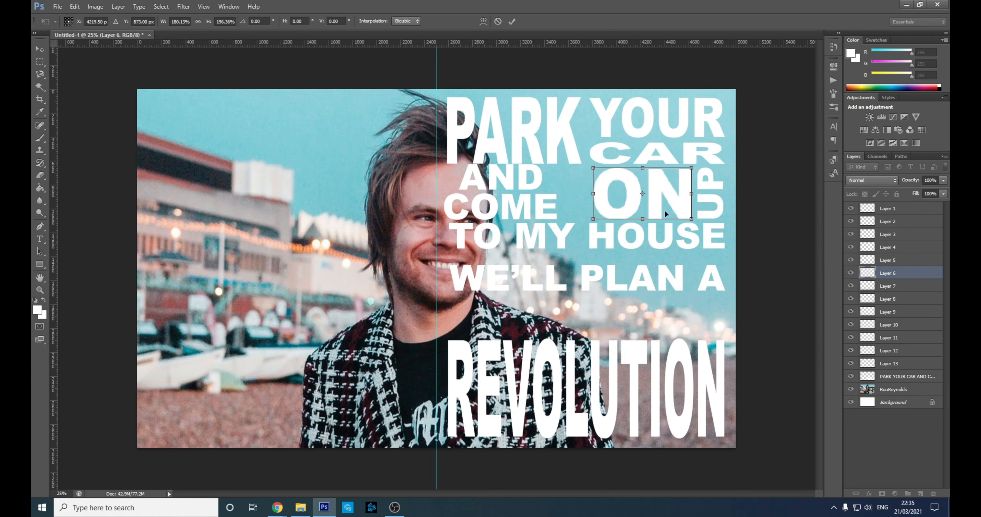
key("Return")
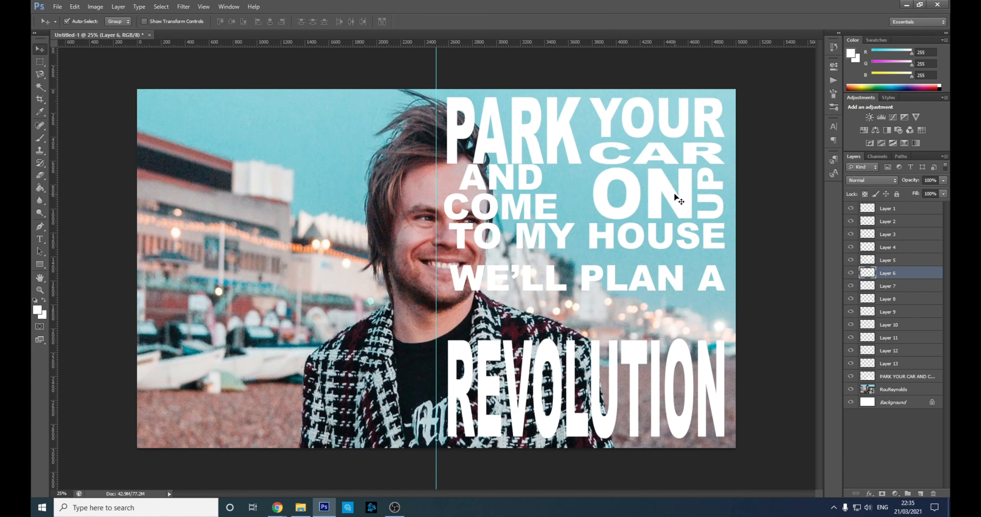
Step: Free-transform "AND" to about 166% width so that it spans the width of "PARK" above it
left_click(526, 182)
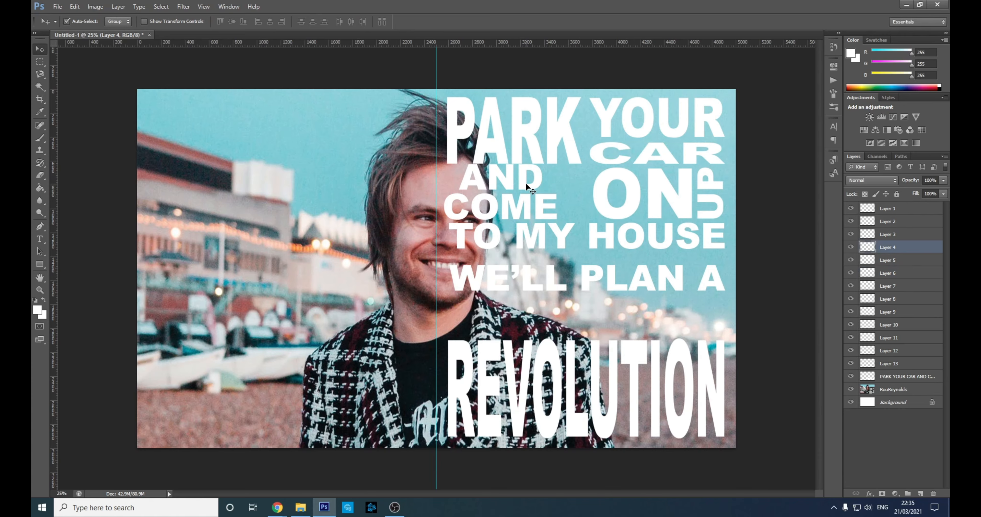
key("ctrl+t")
left_click_drag(542, 177, 583, 180)
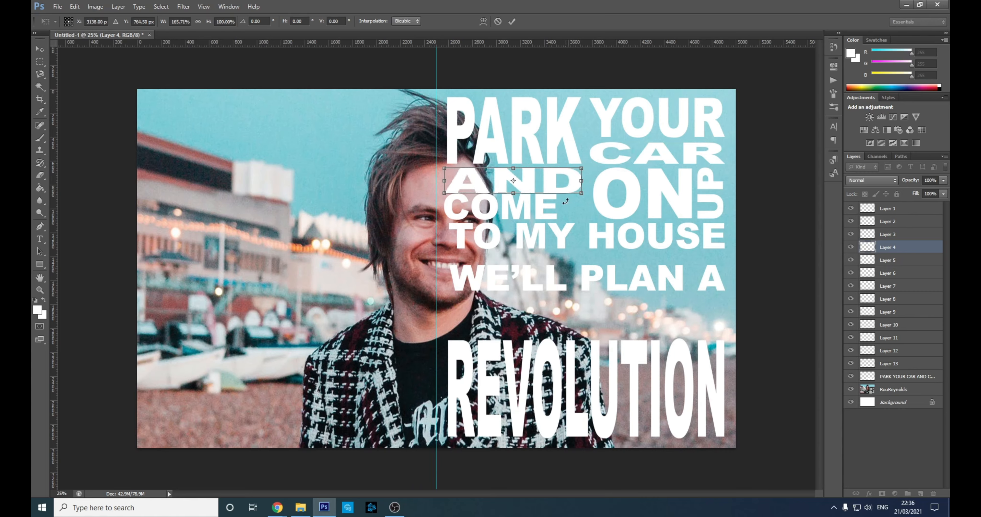
key("Return")
Step: Move "COME" under the end of "PARK" and rotate "AND" 90° counter-clockwise at the block's left edge, narrowed to about 37% width
left_click(538, 208)
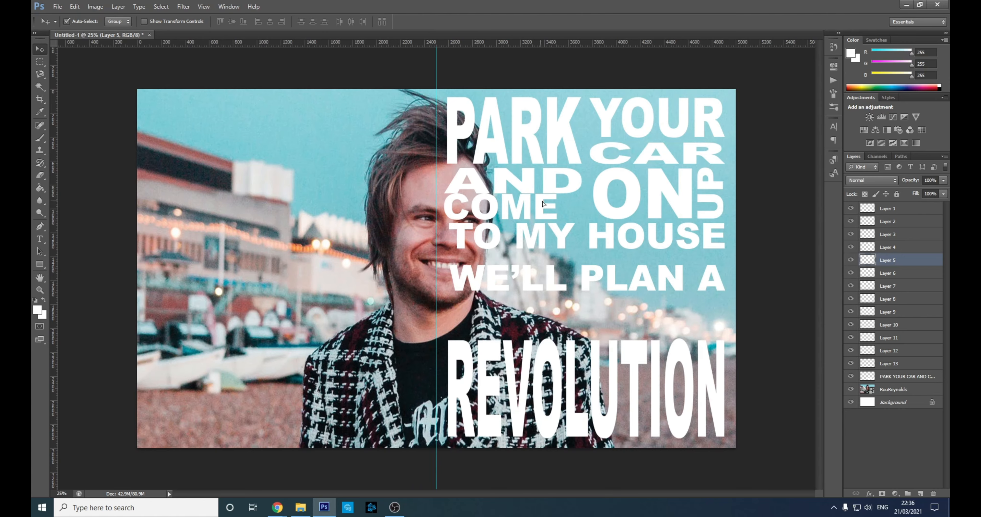
left_click_drag(538, 203, 563, 204)
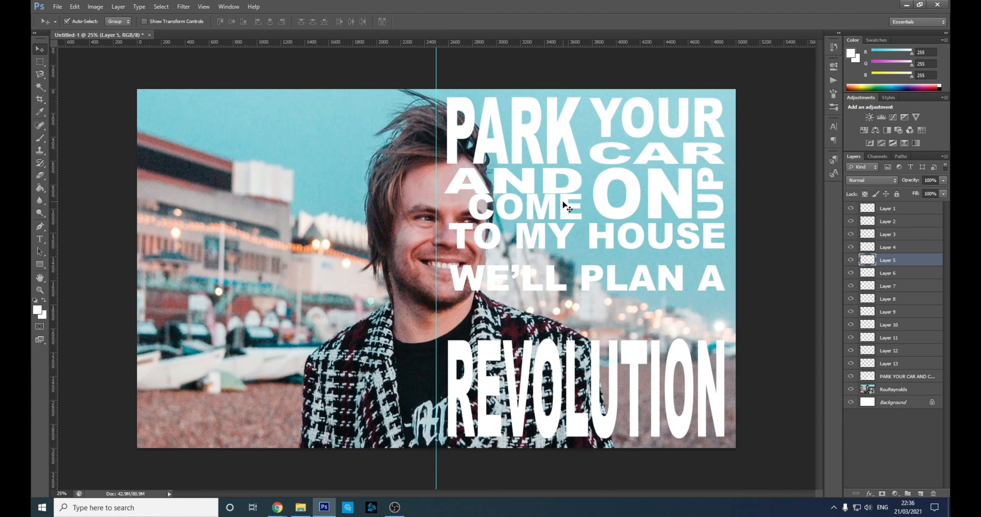
left_click(548, 198)
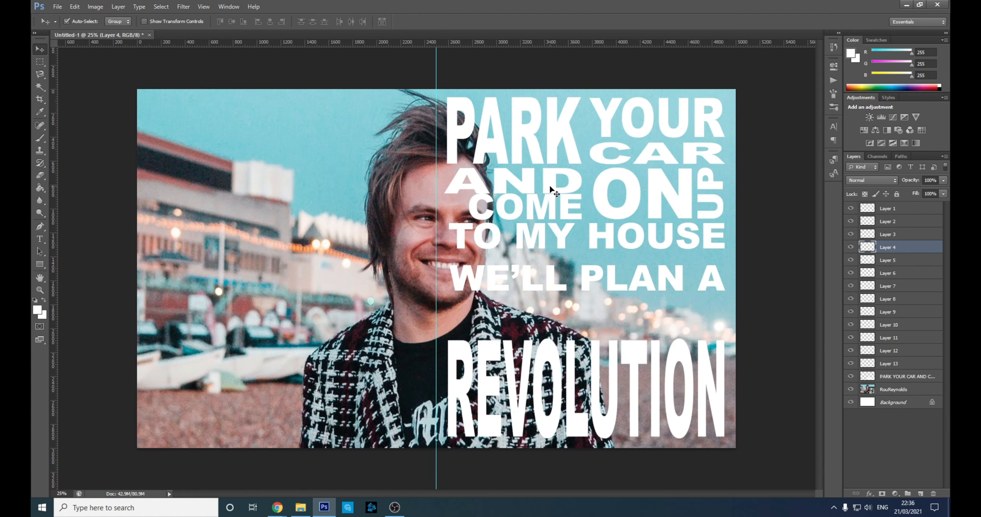
key("ctrl+t")
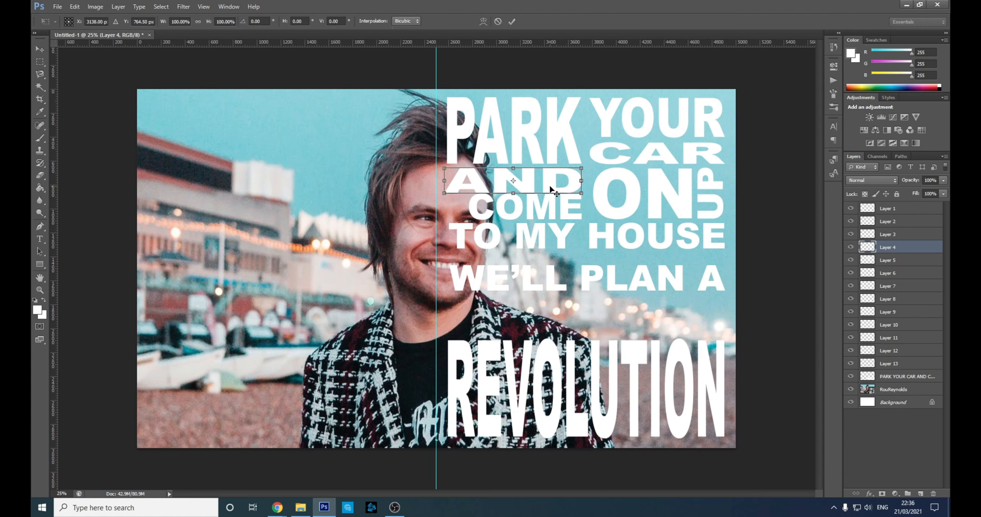
left_click_drag(583, 182, 459, 188)
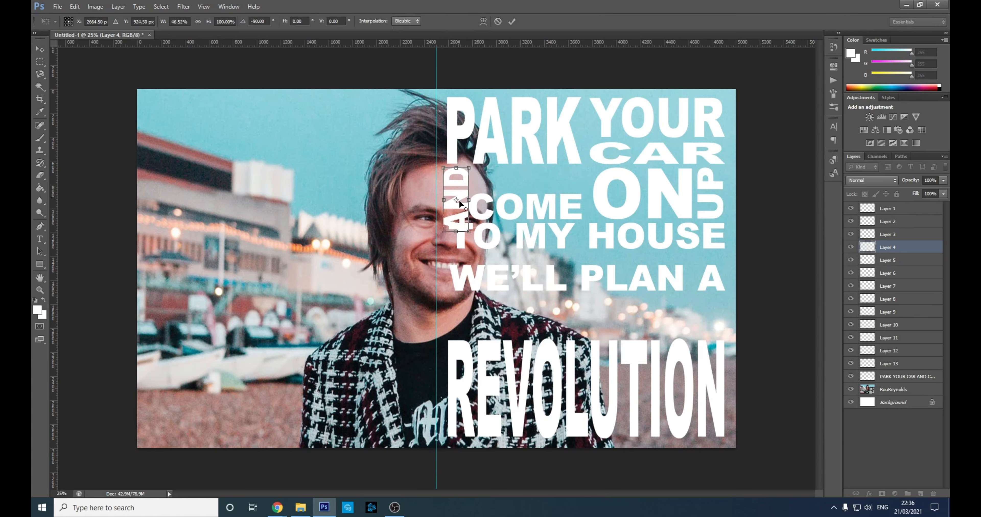
left_click_drag(456, 234, 457, 221)
key("Return")
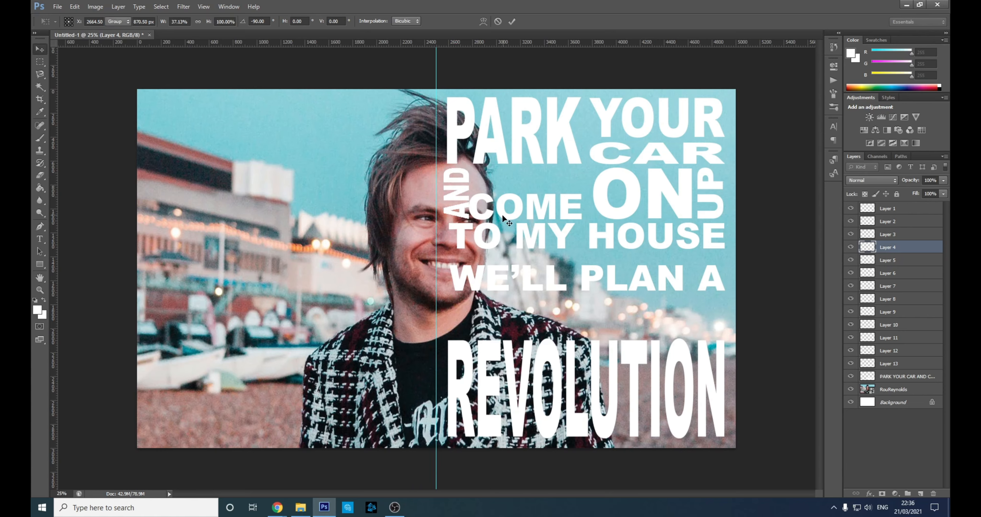
Step: Position "COME" between the vertical "AND" and "ON", and stretch it to about 198% height to match "ON"
left_click_drag(514, 204, 520, 207)
left_click_drag(519, 207, 535, 166)
key("ctrl+t")
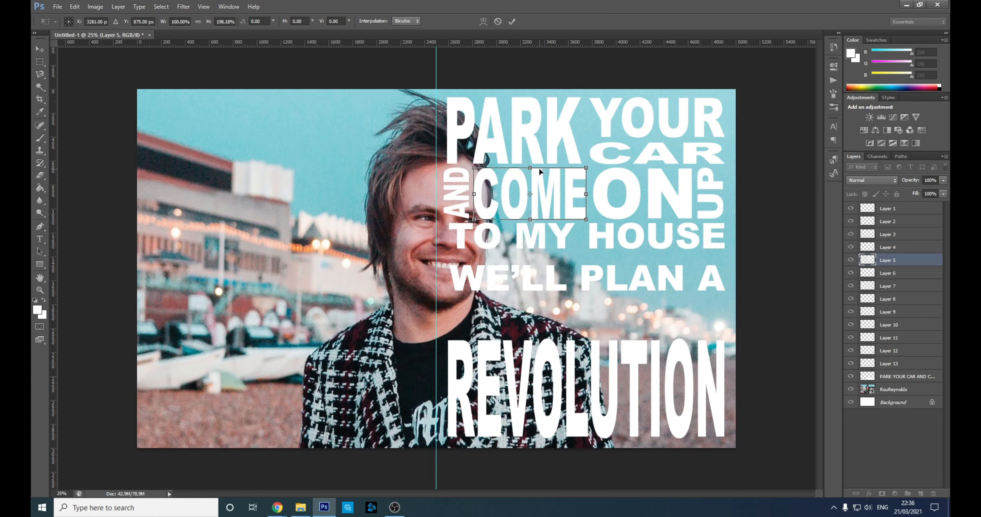
key("Return")
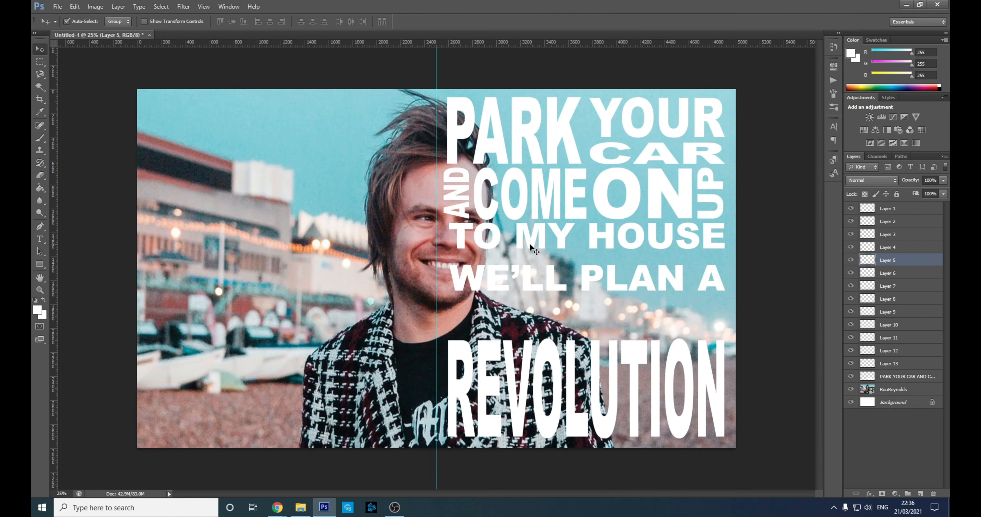
Step: Move "MY" closer to "TO", leaving only a narrow gap between the two words
left_click(497, 246)
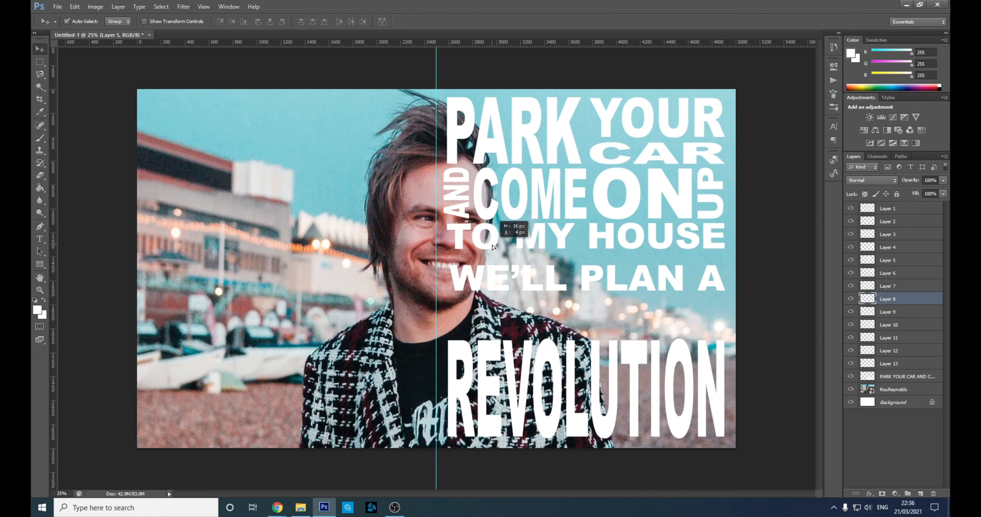
left_click_drag(520, 244, 504, 244)
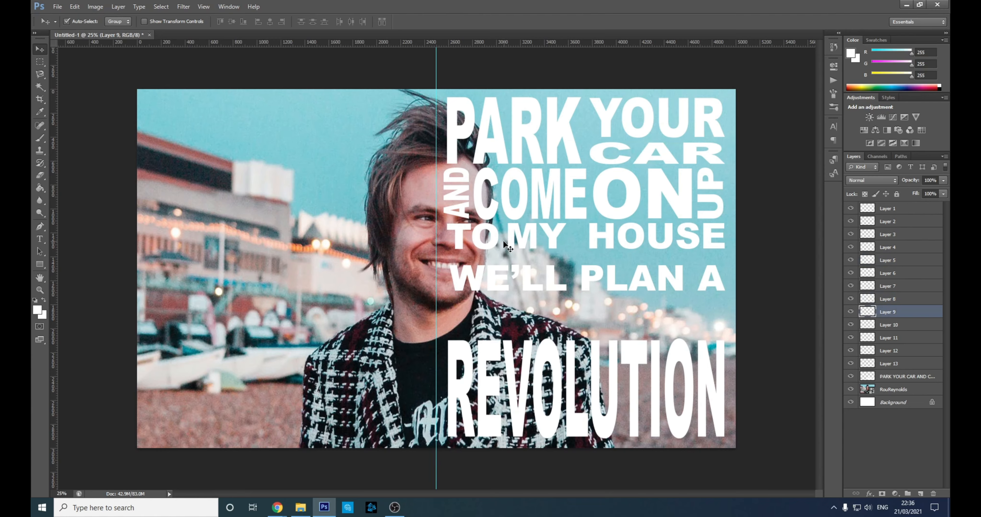
left_click(497, 243, "shift")
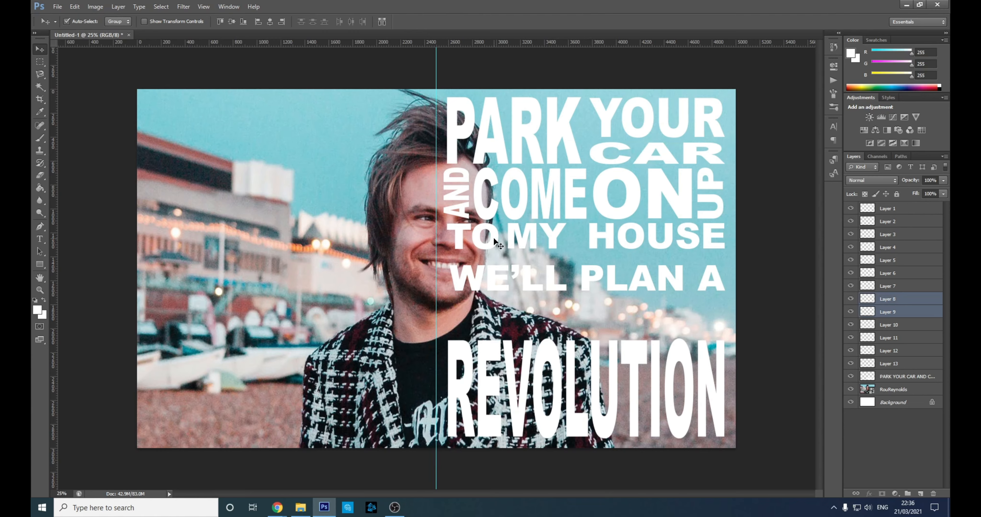
left_click(507, 261)
left_click(514, 251)
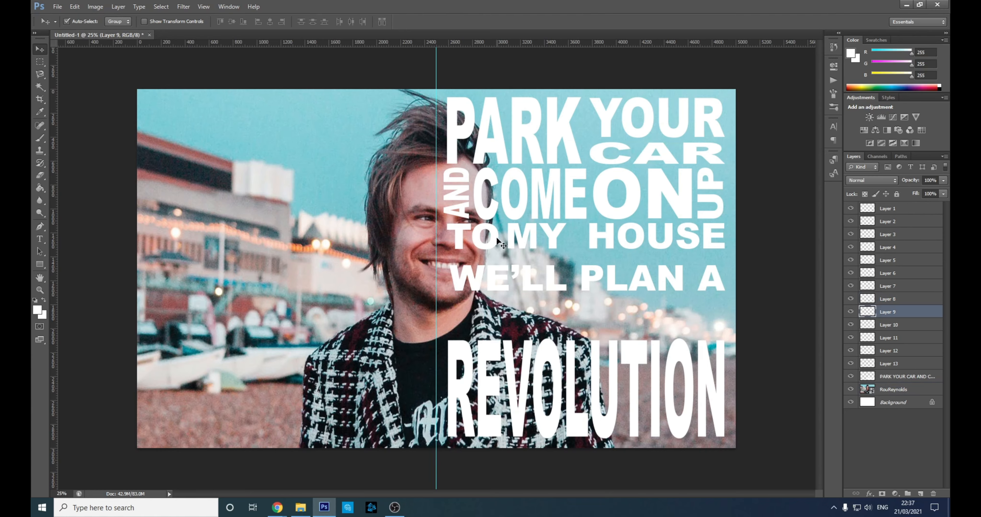
left_click(512, 249)
left_click(515, 249)
Step: Scale "TO" and "MY" together to about 108% width, stretch them taller, and move "WE'LL" beneath them
left_click(493, 235, "shift")
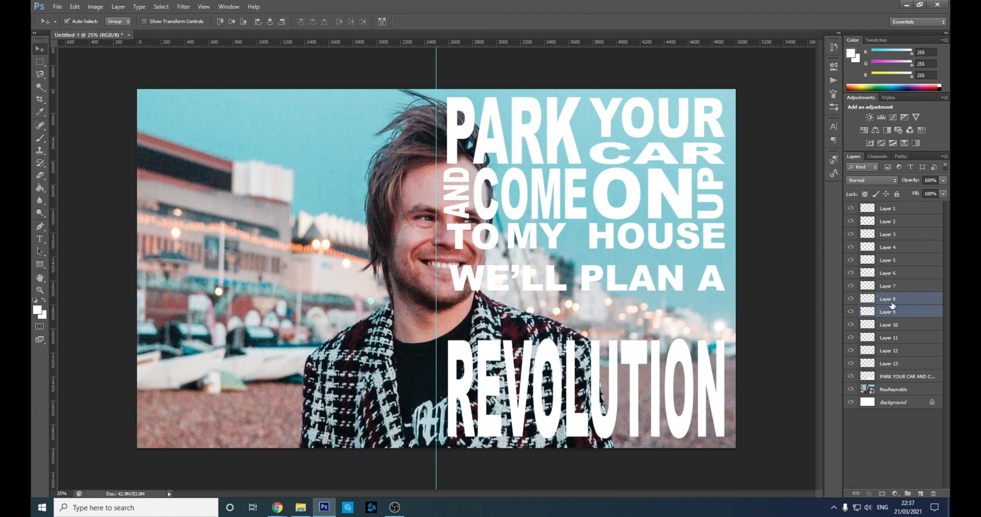
key("ctrl+t")
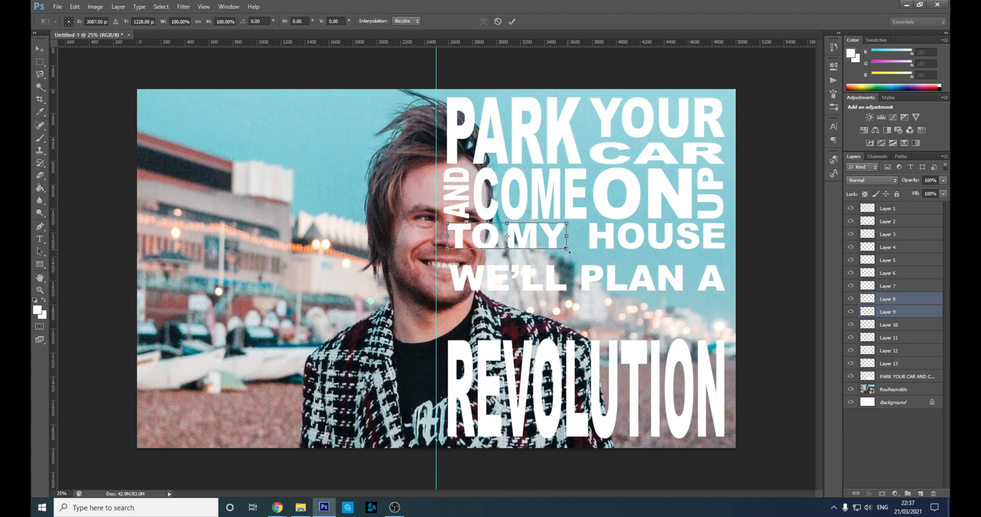
left_click_drag(567, 249, 576, 252)
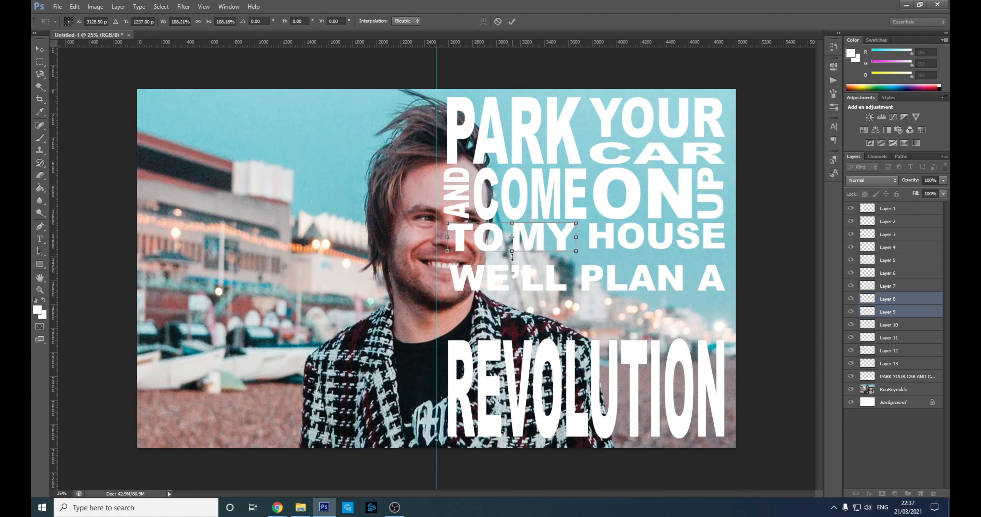
left_click_drag(512, 258, 541, 312)
key("Return")
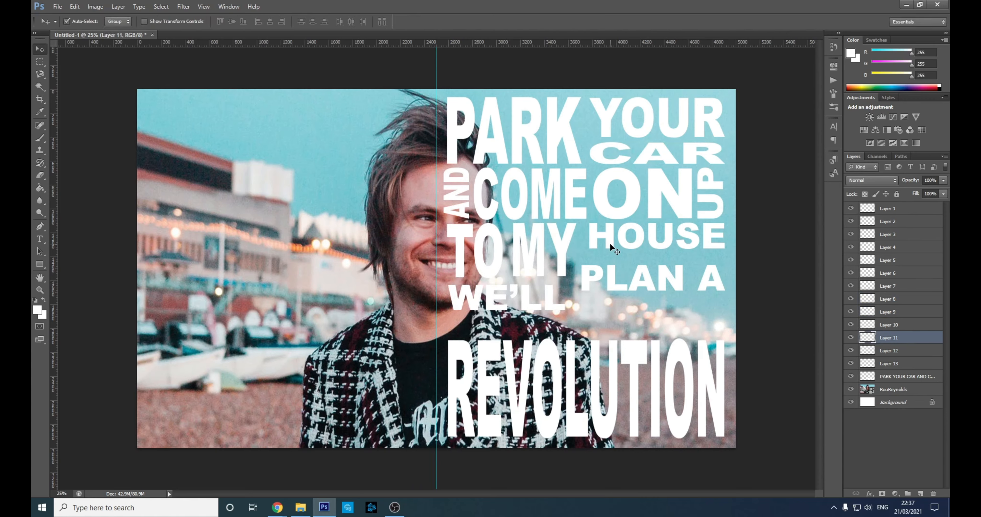
Step: Move "HOUSE" up against "MY" and widen it slightly to reach the block's right edge
left_click_drag(610, 245, 604, 247)
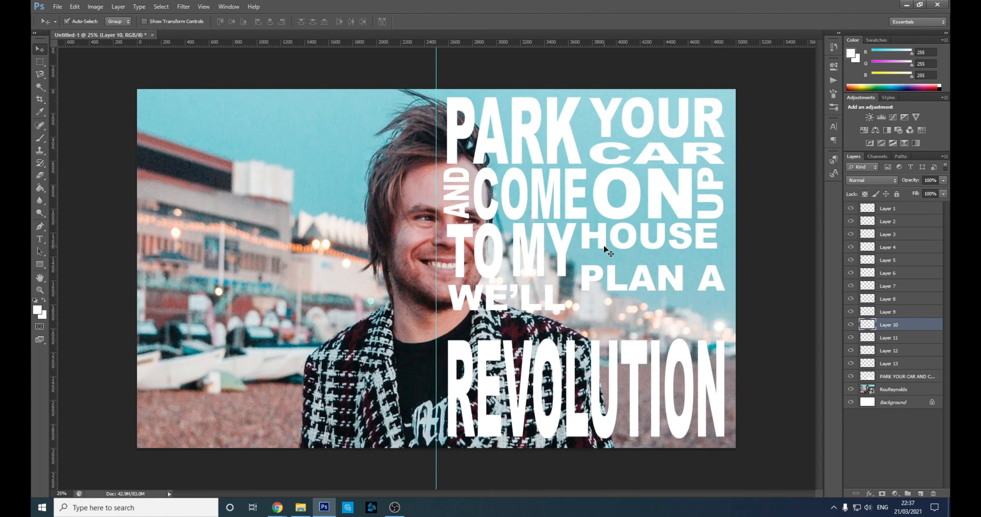
key("ctrl+t")
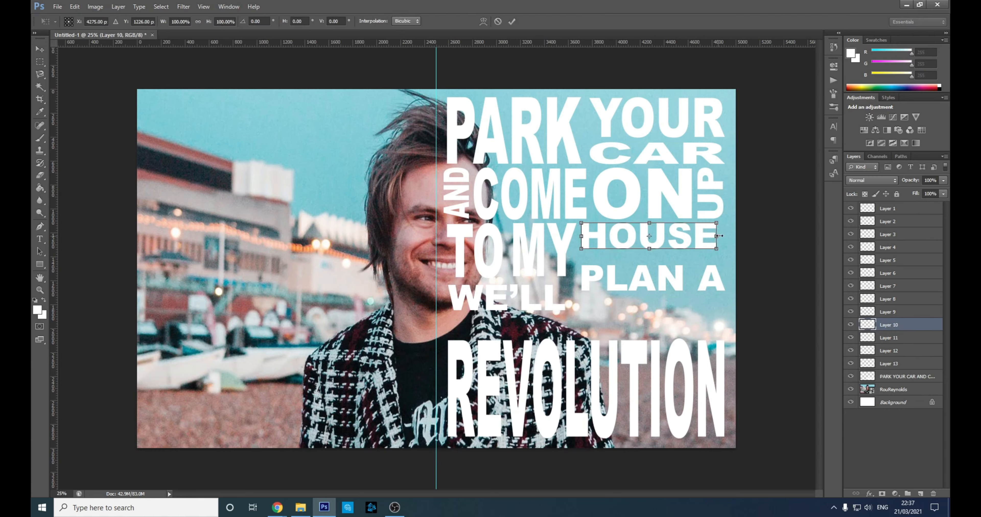
left_click_drag(718, 235, 720, 233)
key("Return")
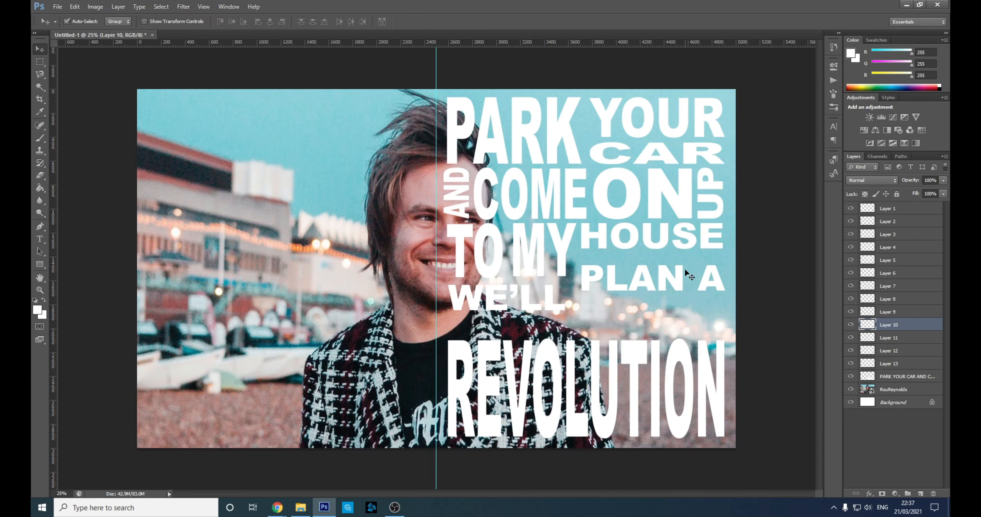
Step: Stretch "PLAN" and "A" together to about 322% height, filling the space between "HOUSE" and "REVOLUTION"
left_click(679, 274)
left_click(714, 289, "shift")
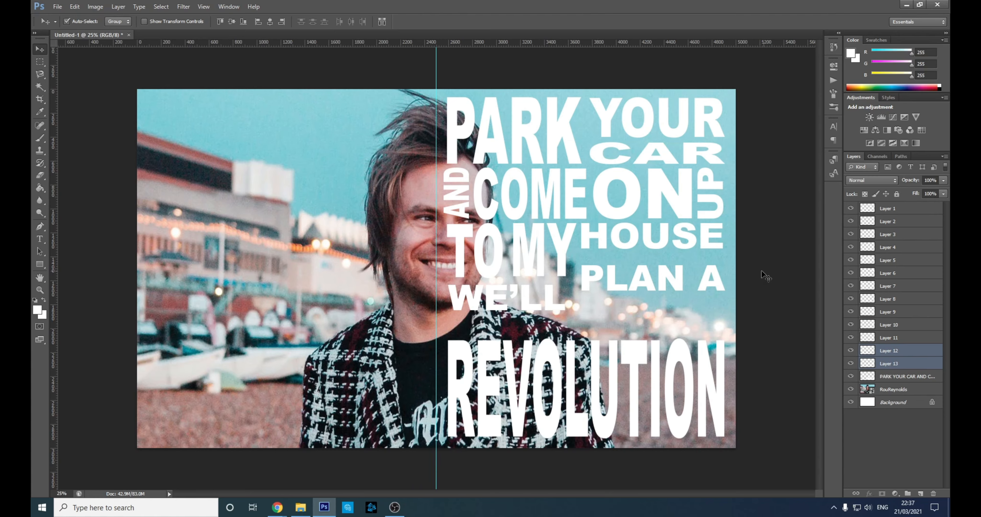
key("ctrl+t")
left_click_drag(665, 279, 646, 327)
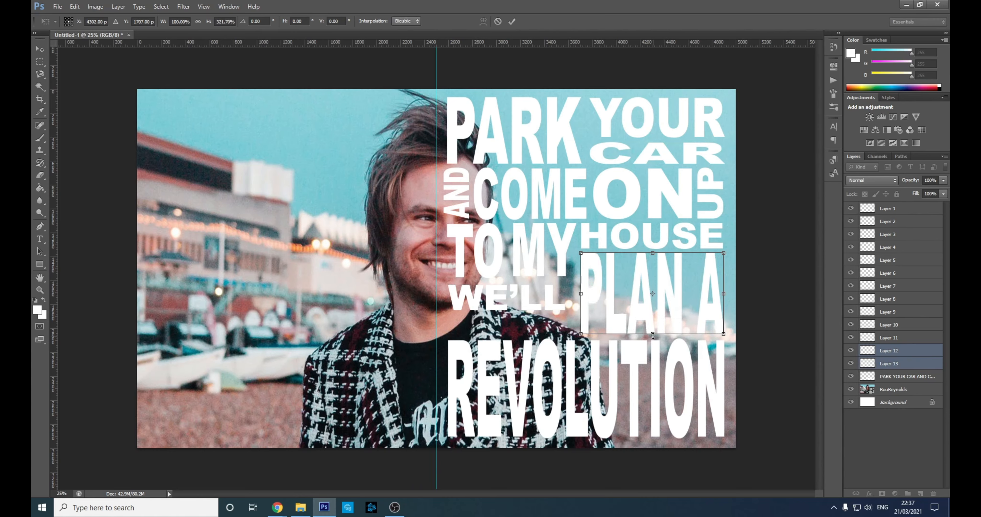
key("Return")
Step: Stretch "WE'LL" taller and slightly wider to fill the space between "TO MY" and "REVOLUTION", beside "PLAN"
left_click_drag(551, 301, 513, 335)
key("ctrl+t")
left_click_drag(565, 308, 574, 309)
key("Return")
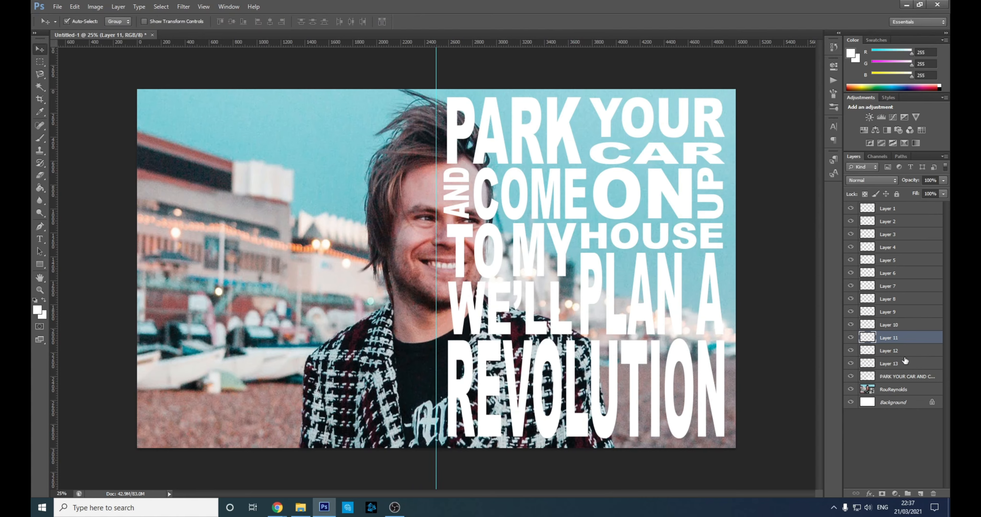
Step: Invert the white Background layer to black and hide the photo layer
left_click(869, 399)
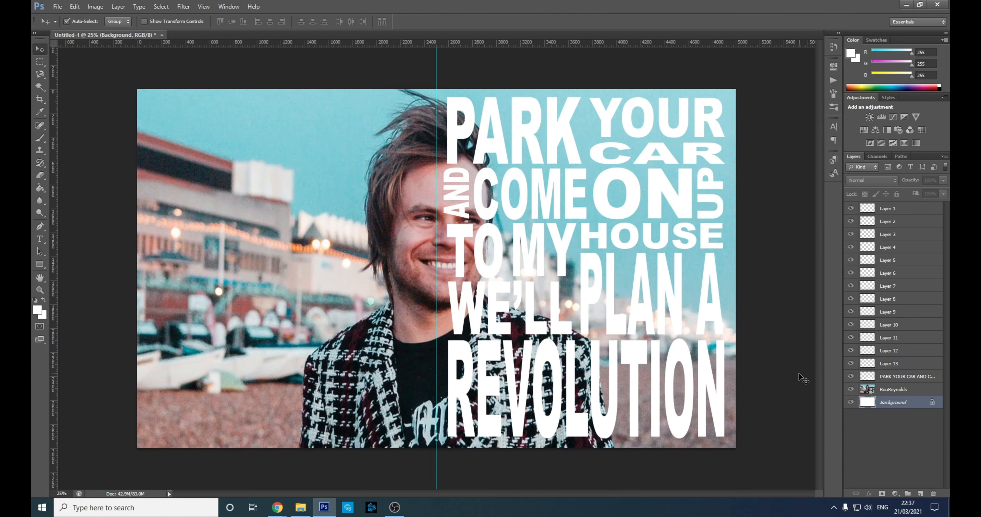
key("ctrl+i")
left_click(851, 390)
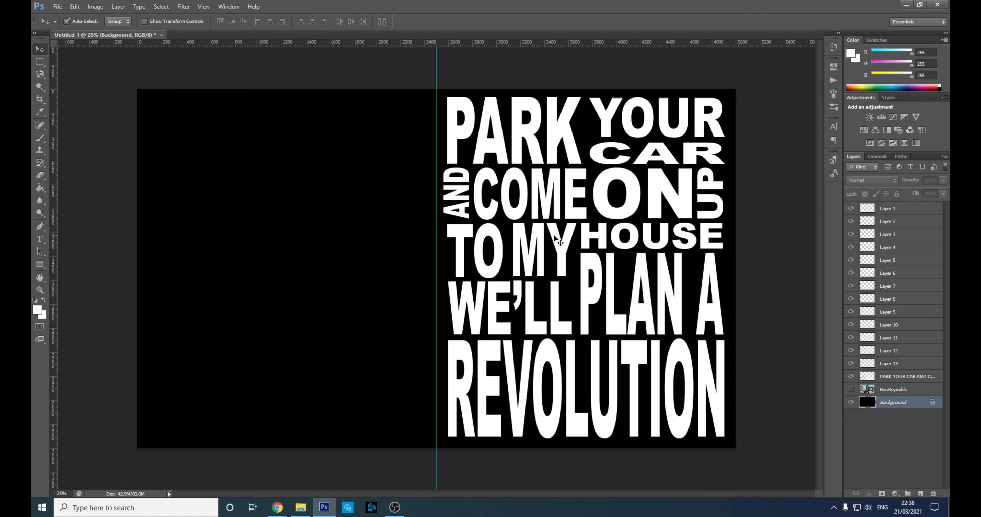
Step: Merge the lyric layer and Layers 1 to 13 into one layer, and check it by toggling its visibility
left_click(916, 376)
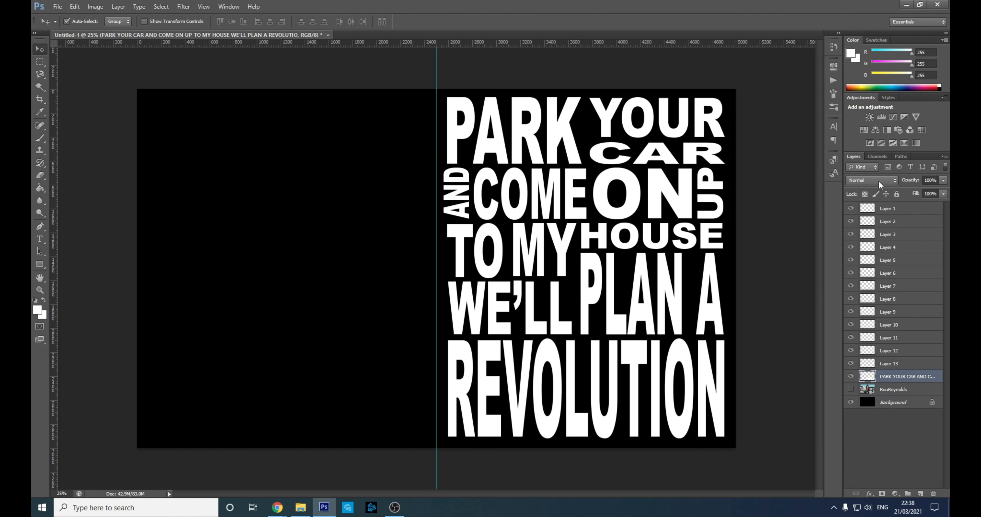
left_click(888, 209, "shift")
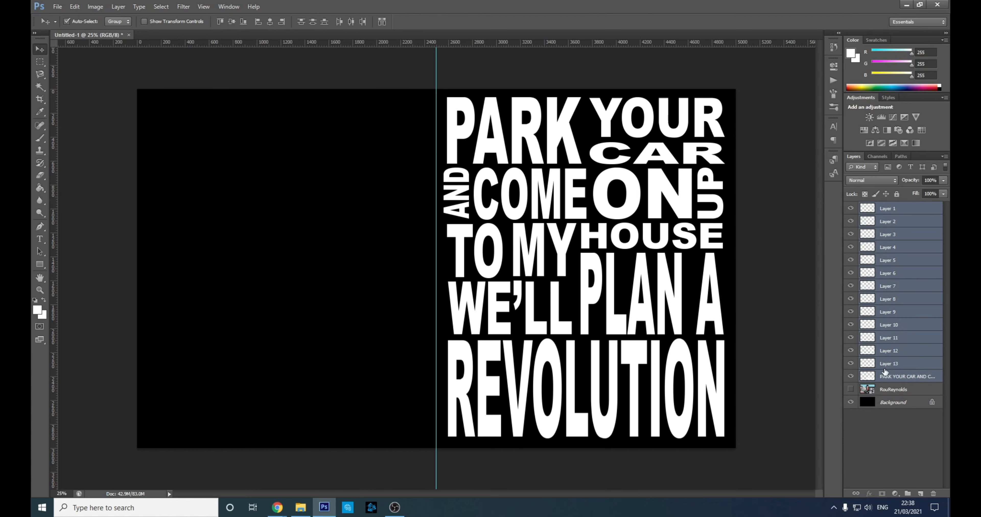
right_click(892, 209)
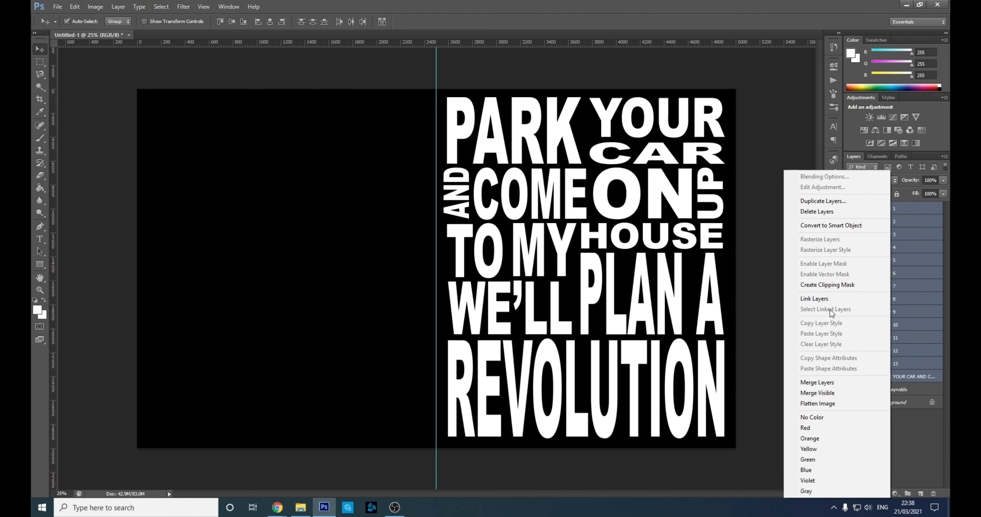
left_click(831, 383)
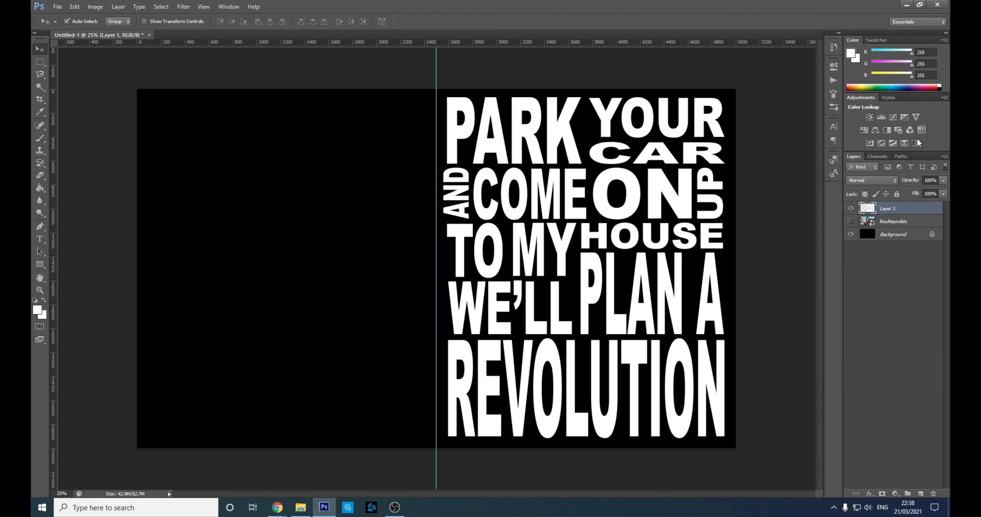
left_click(851, 209)
left_click(851, 209)
left_click(850, 208)
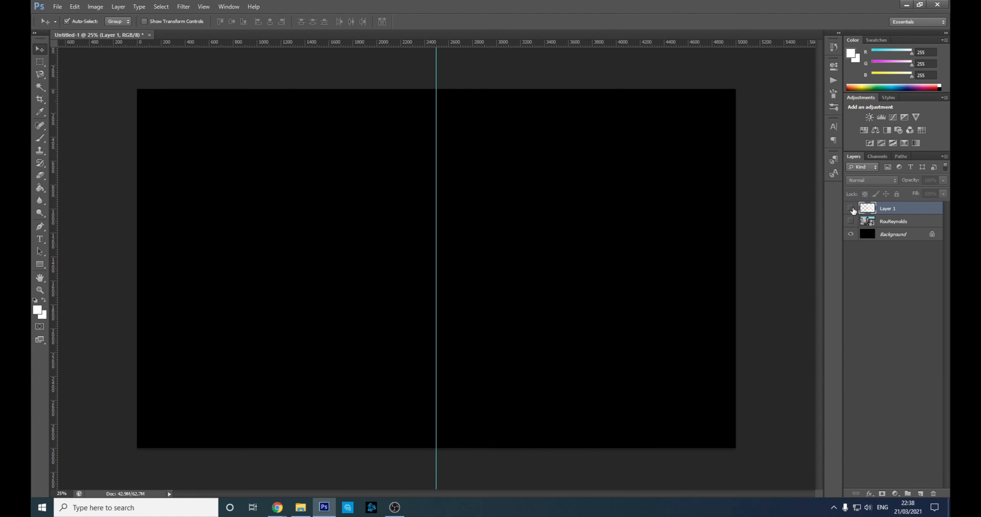
left_click(850, 208)
Step: Show the photo layer again and duplicate it within the same document under the default copy name
left_click(851, 222)
right_click(895, 225)
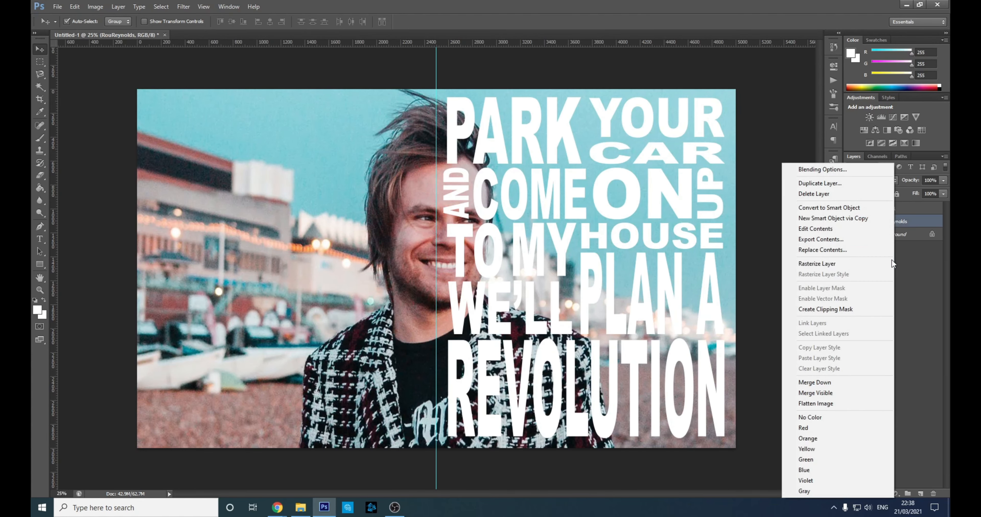
left_click(838, 183)
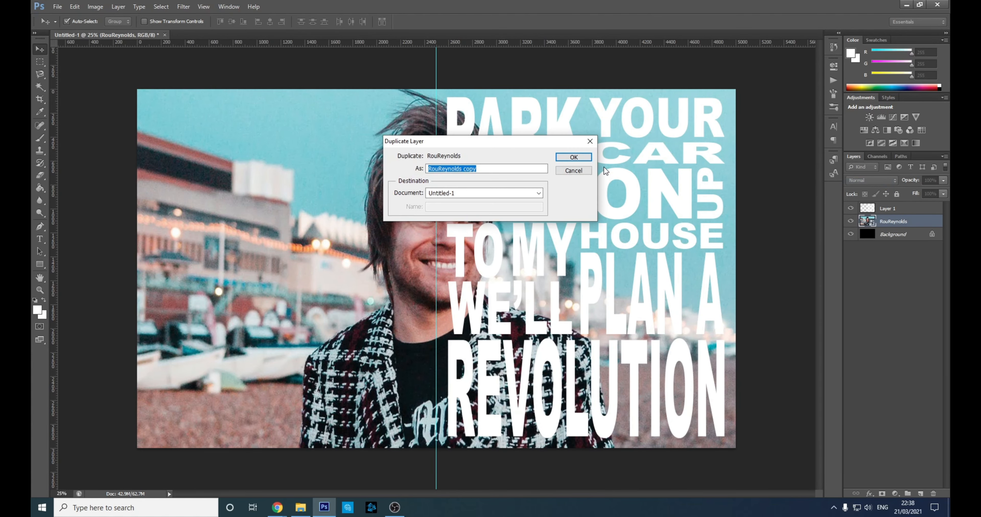
left_click(586, 157)
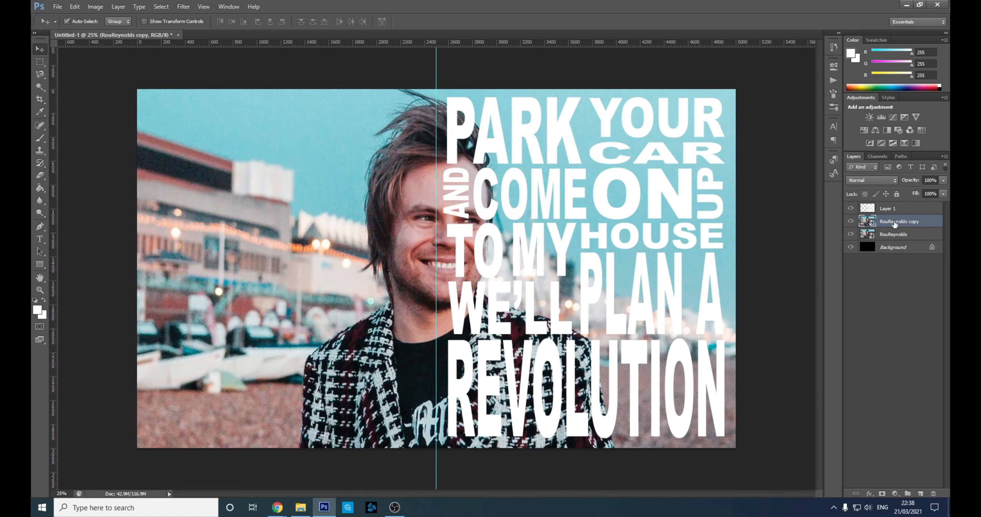
Step: Hide the original photo layer and rasterize its copy
left_click(850, 235)
right_click(893, 220)
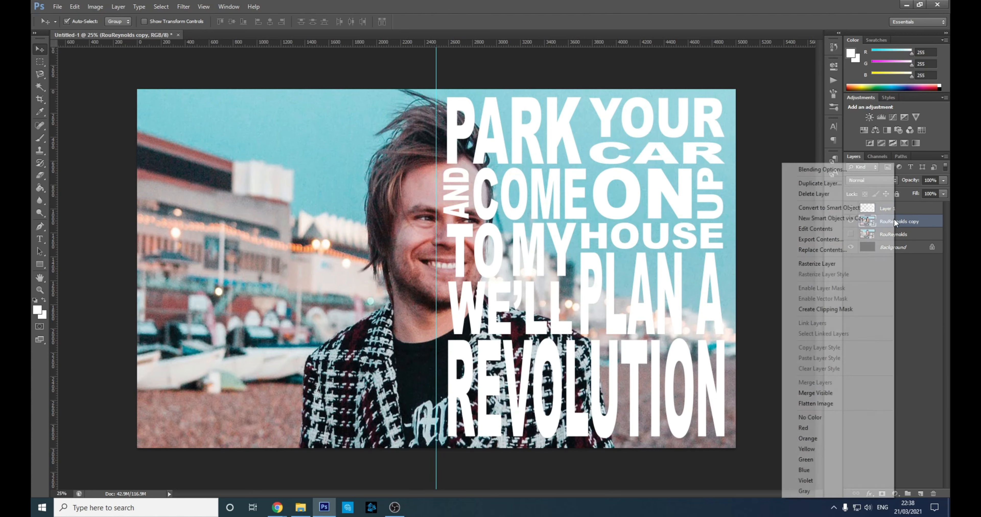
left_click(848, 264)
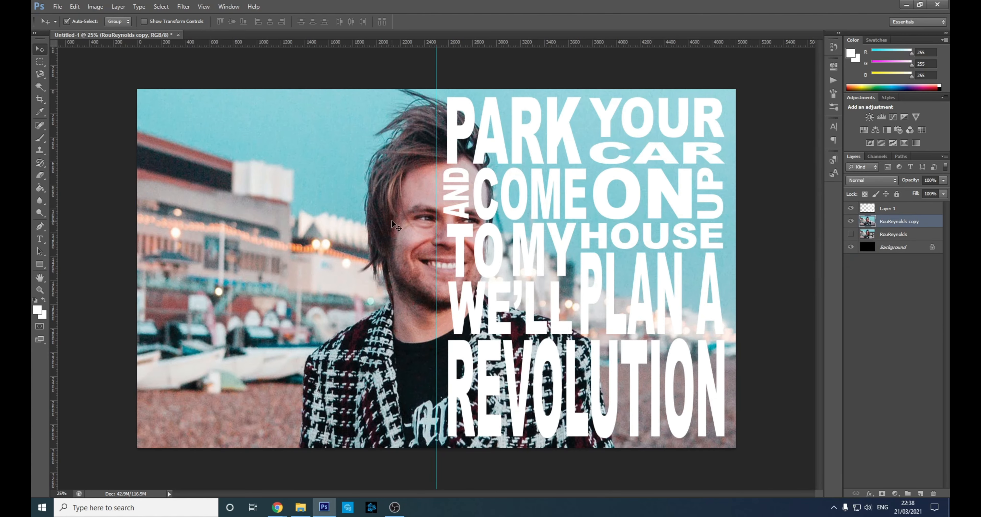
Step: Select the whole transparent area around the lettering on Layer 1 with the Magic Wand
left_click(890, 210)
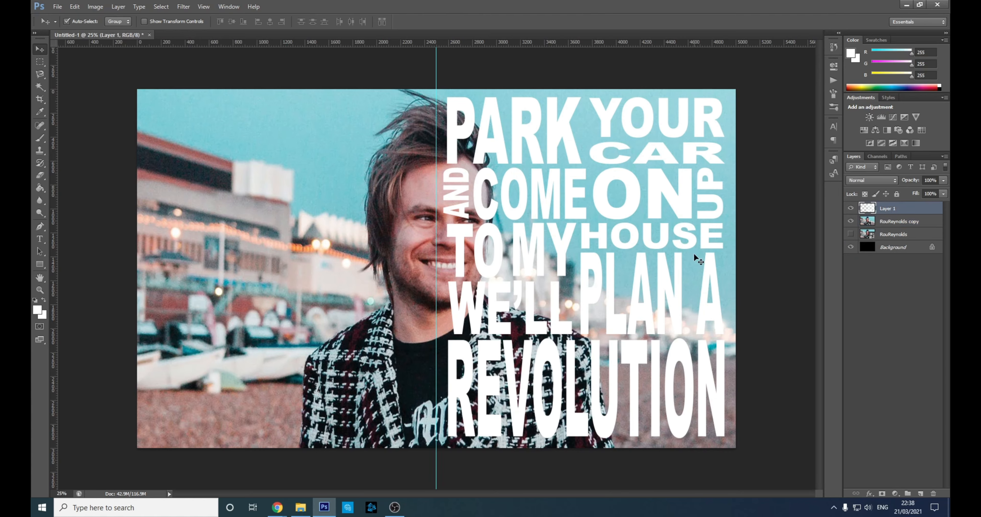
left_click(39, 86)
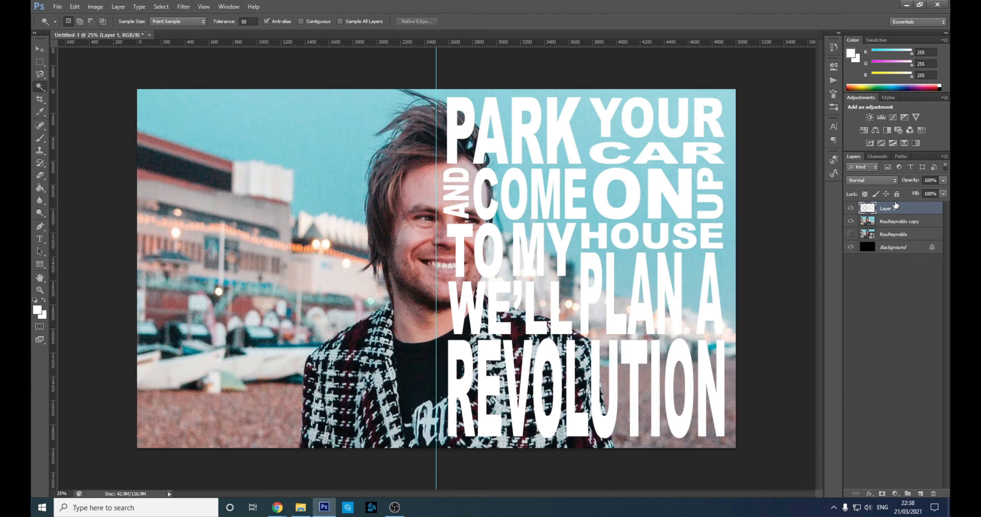
left_click(314, 143)
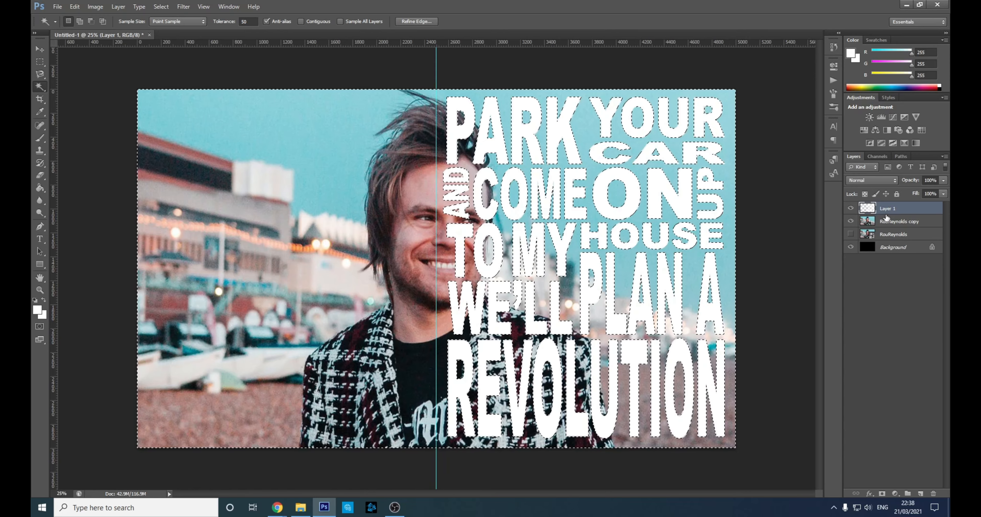
Step: Hide Layer 1, delete the selected area from the photo copy so only the letter shapes remain, and deselect
left_click(850, 208)
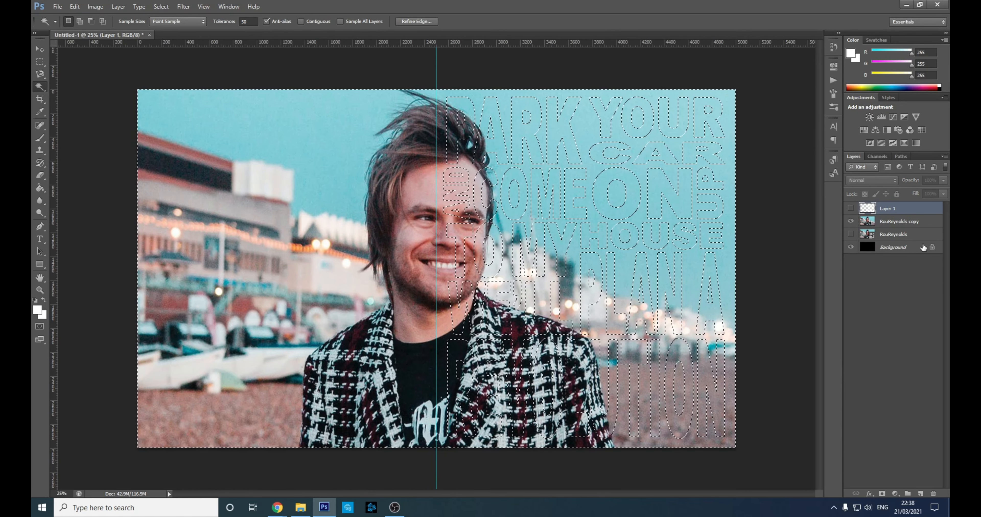
left_click(904, 223)
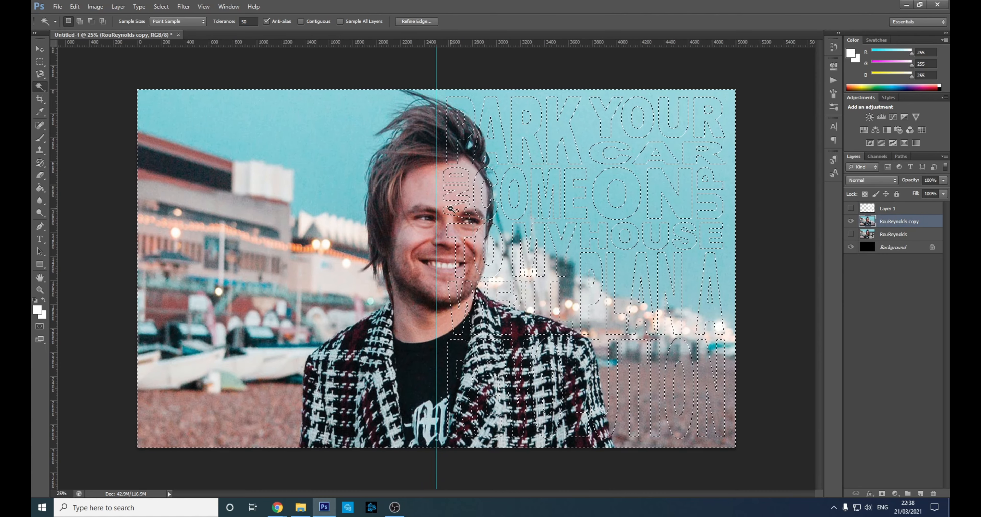
key("Delete")
key("ctrl+d")
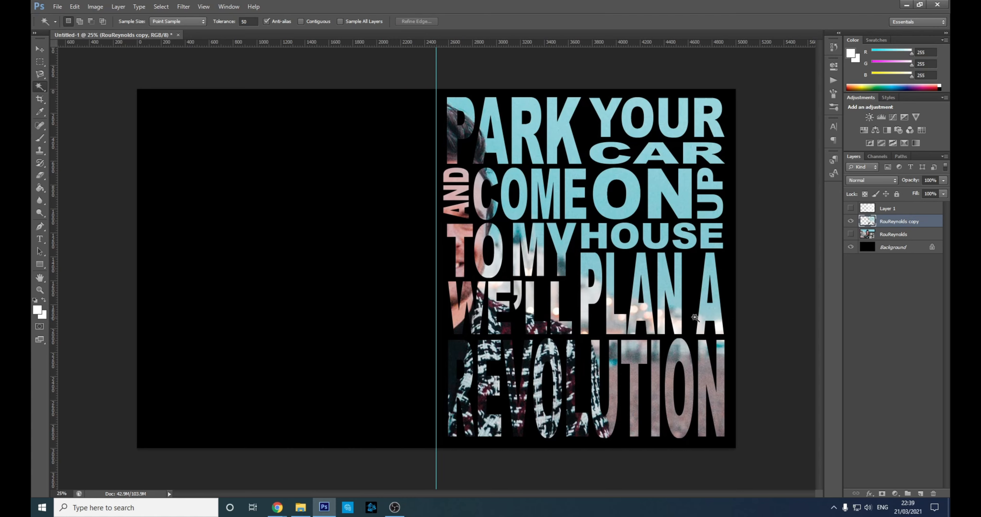
Step: Duplicate the original photo layer again under the default copy name, show the new copy and rasterize it
right_click(895, 235)
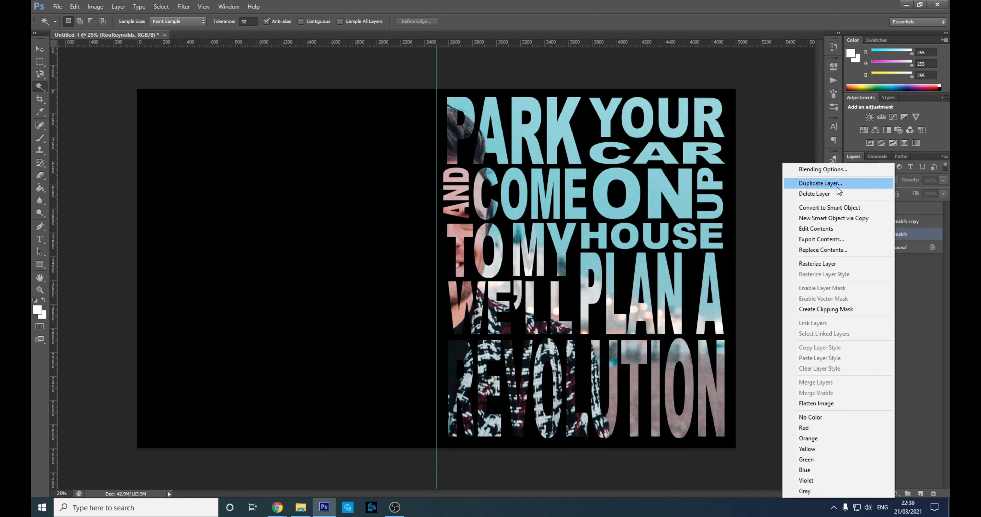
left_click(819, 183)
key("Return")
left_click(851, 235)
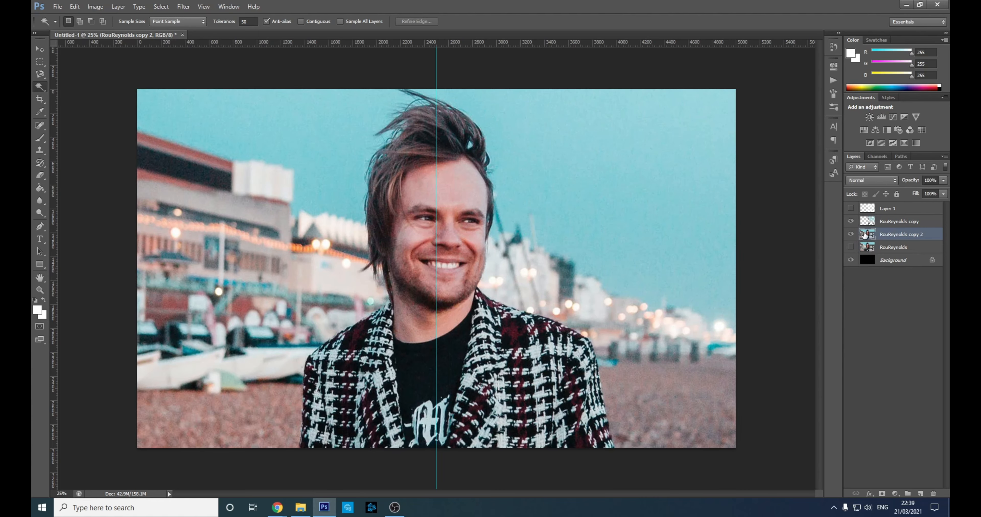
right_click(864, 235)
left_click(864, 262)
Step: Delete the half of the second photo copy behind the lyrics, up to the vertical guide, using a rectangular selection, and deselect
left_click(40, 61)
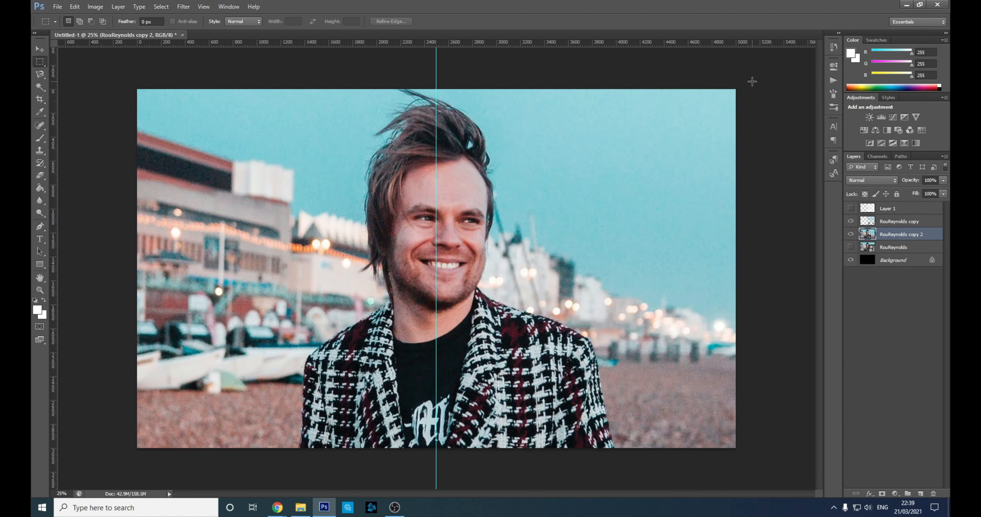
left_click_drag(751, 82, 436, 467)
key("Delete")
key("ctrl+d")
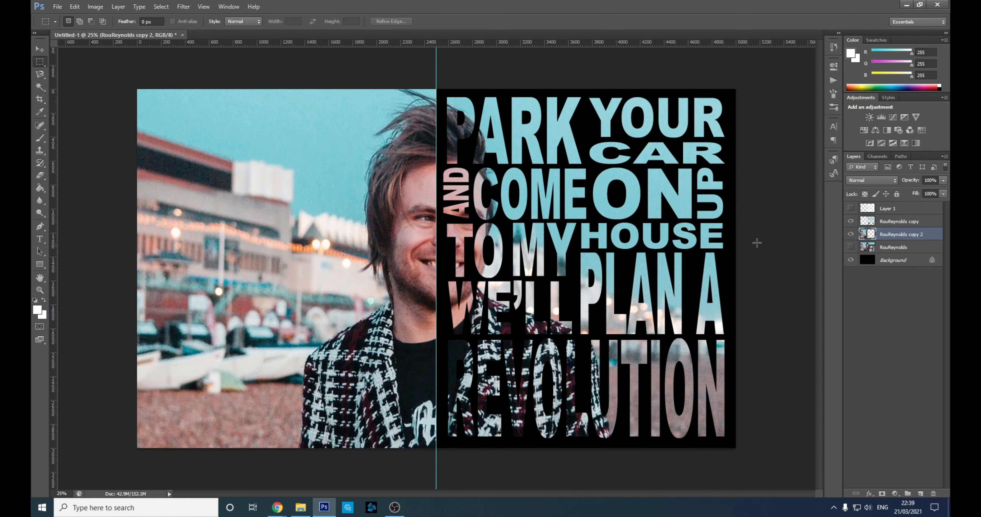
Step: Try filling the Background layer with the white foreground color, and undo the fill
left_click(900, 264)
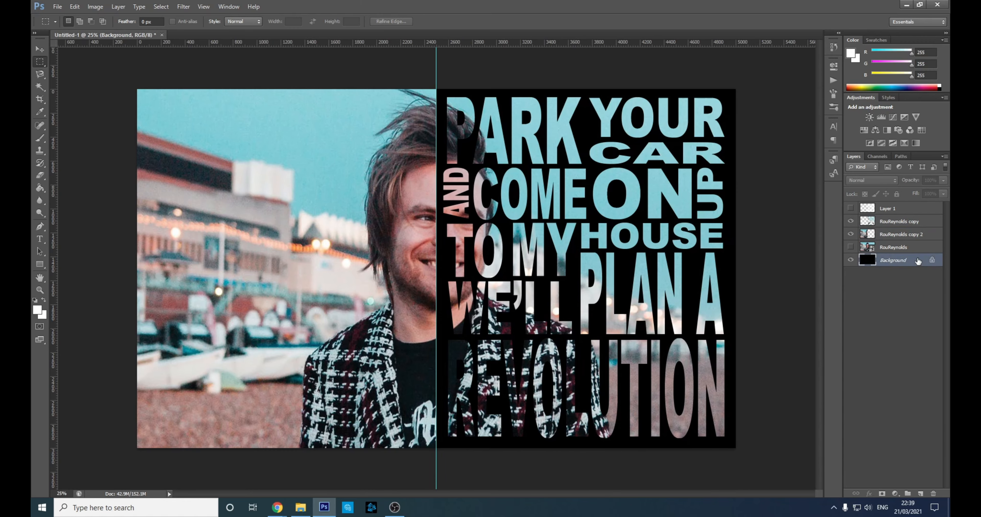
key("alt+BackSpace")
key("ctrl+z")
key("ctrl+z")
key("ctrl+z")
Step: Remove the vertical guide from the middle of the canvas
left_click(42, 49)
left_click(440, 79)
left_click_drag(436, 79, 54, 75)
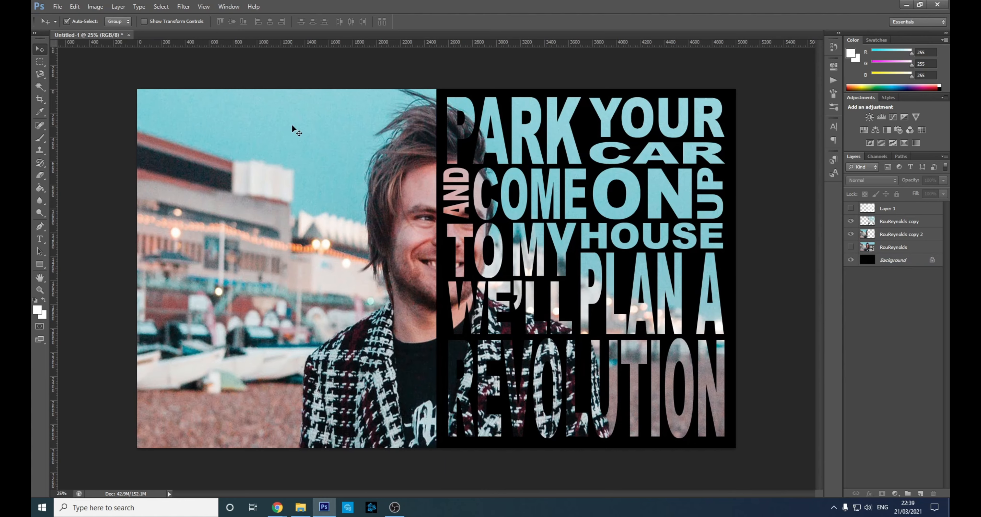